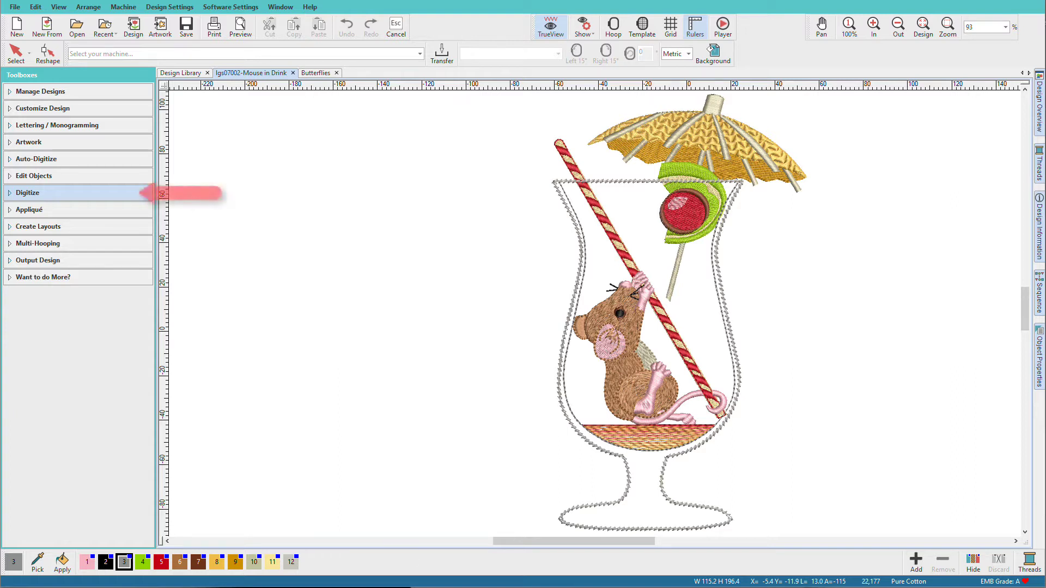
click(10, 194)
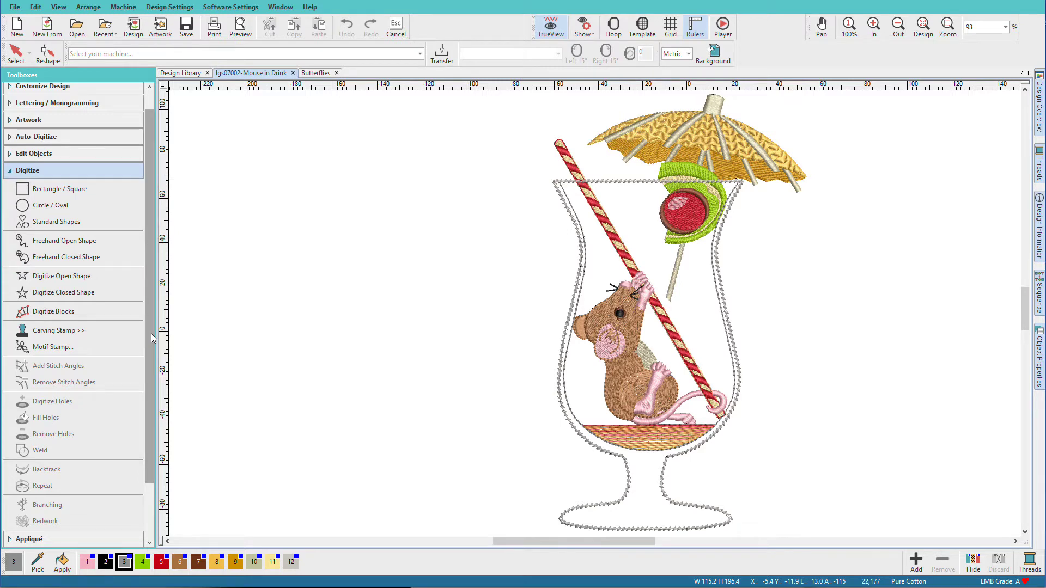
- Start the blank design Design1, choose Rectangle / Square, and view the selection options
key(ctrl+n)
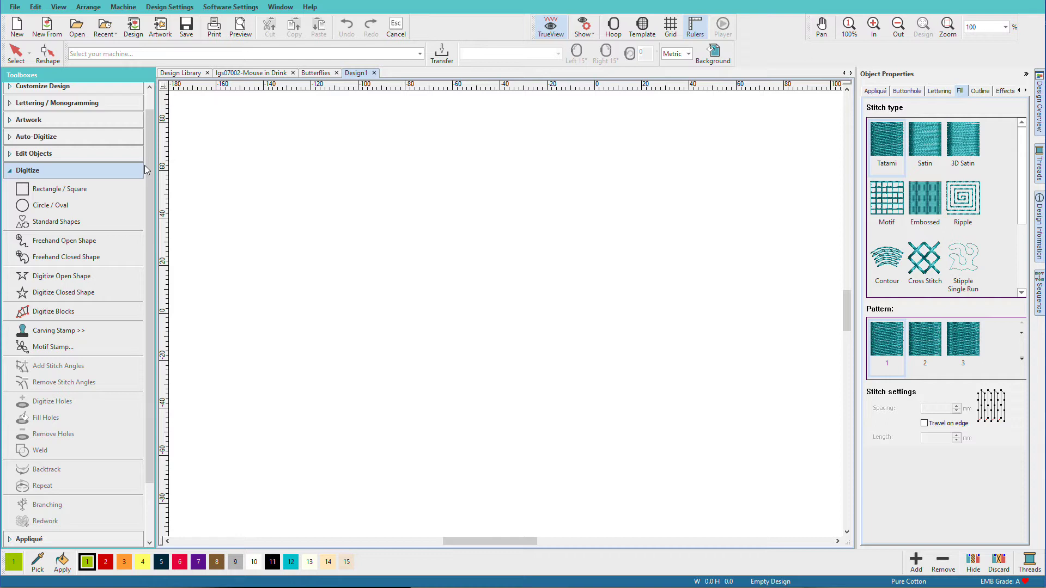
click(89, 190)
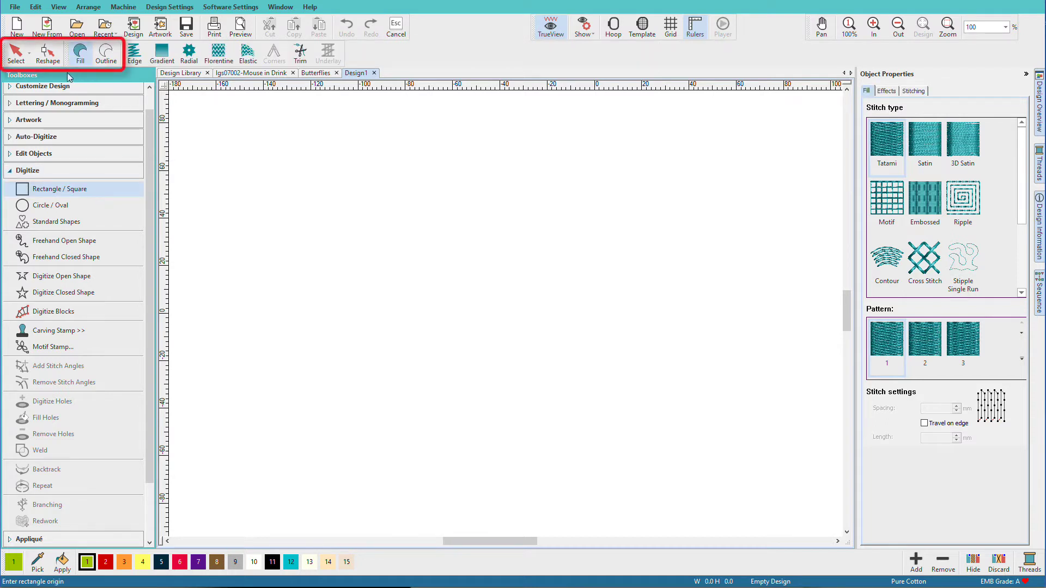
click(29, 53)
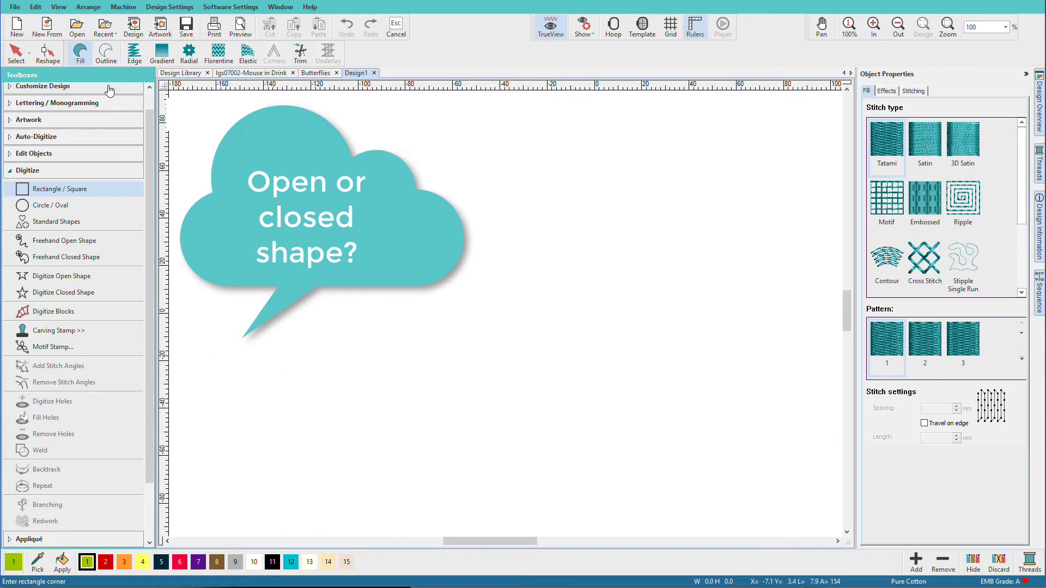
click(197, 129)
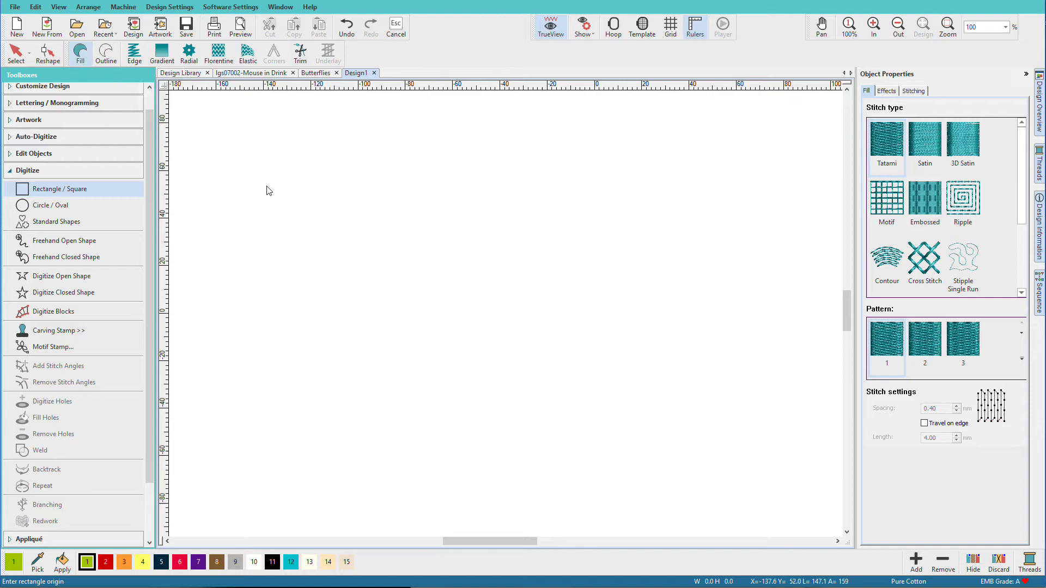
- Draw a large green filled square and two smaller filled rectangles beside it
click(206, 129)
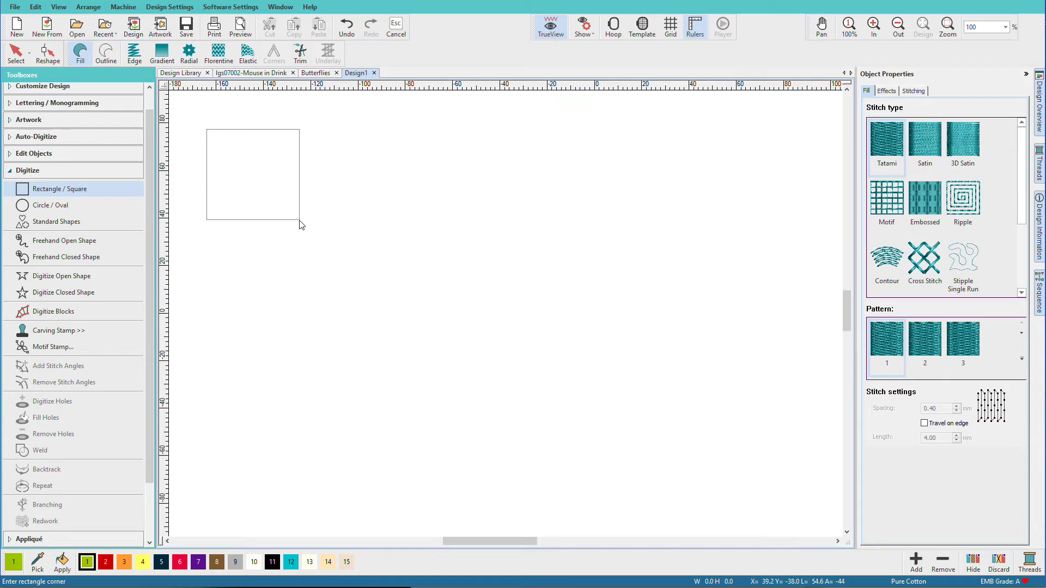
click(300, 221)
click(332, 220)
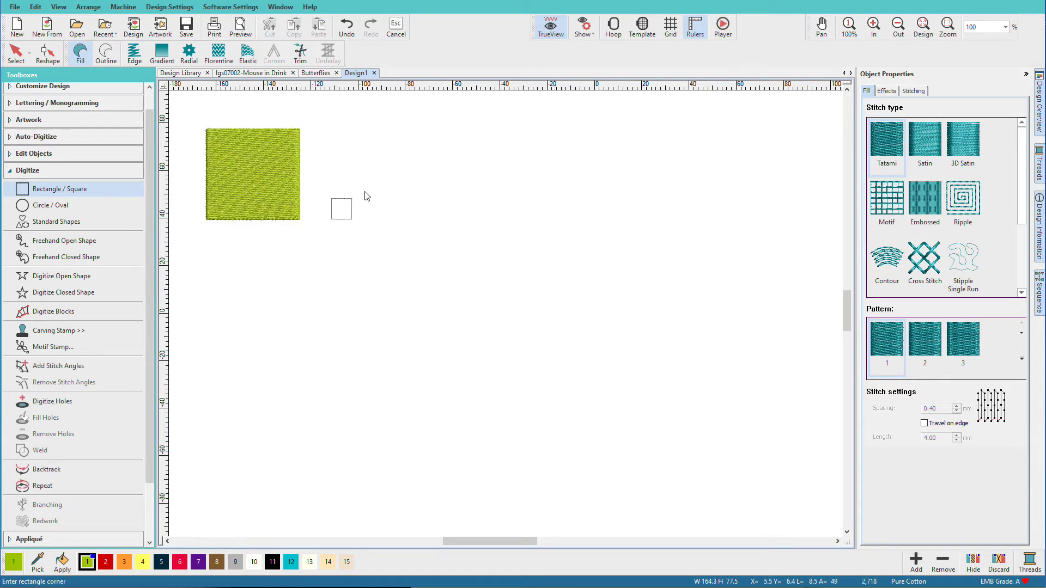
click(406, 169)
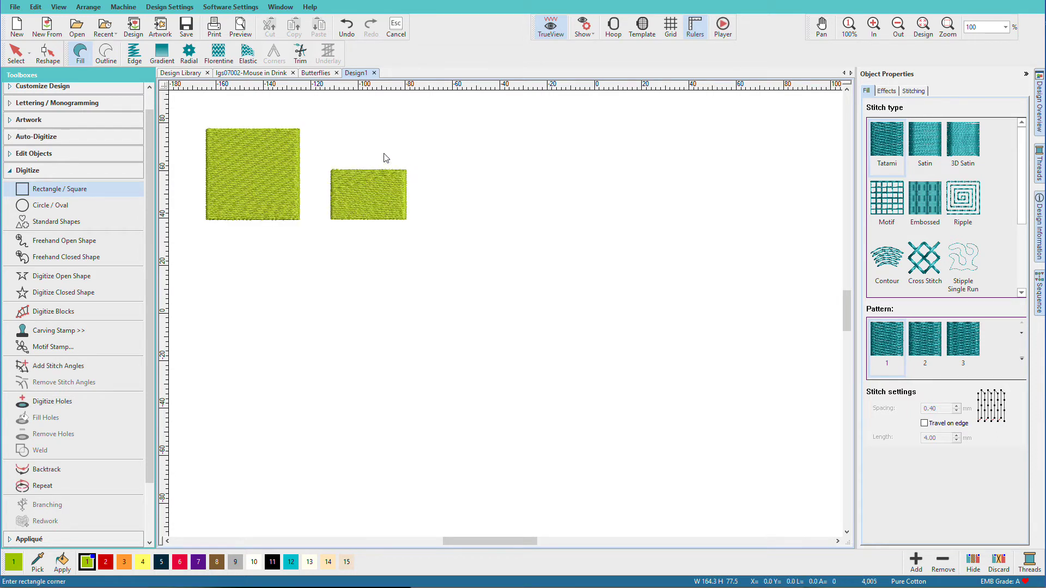
click(328, 113)
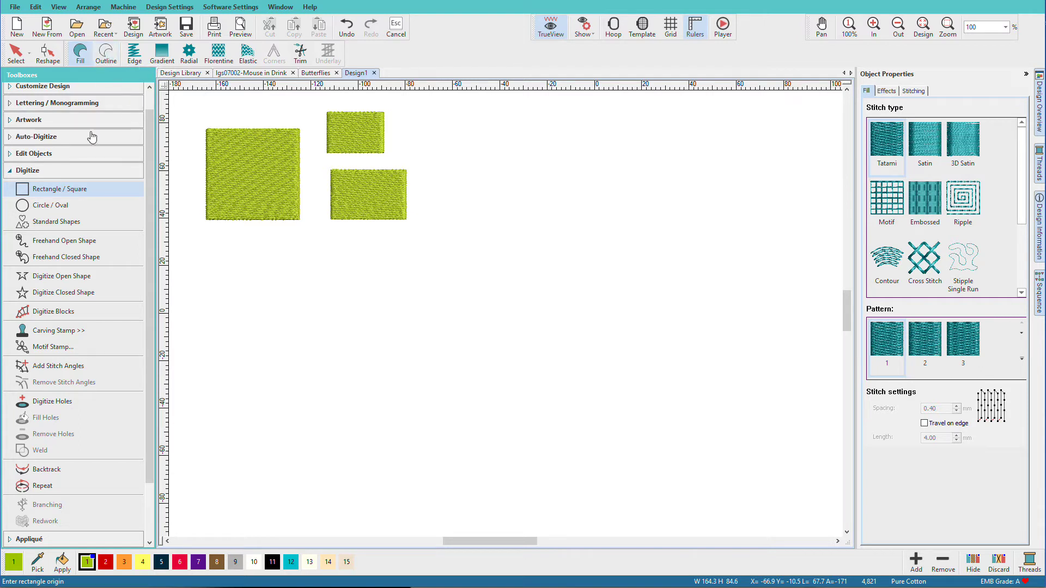
- Switch to Outline and draw an outline-only rectangle right of the filled ones
click(106, 55)
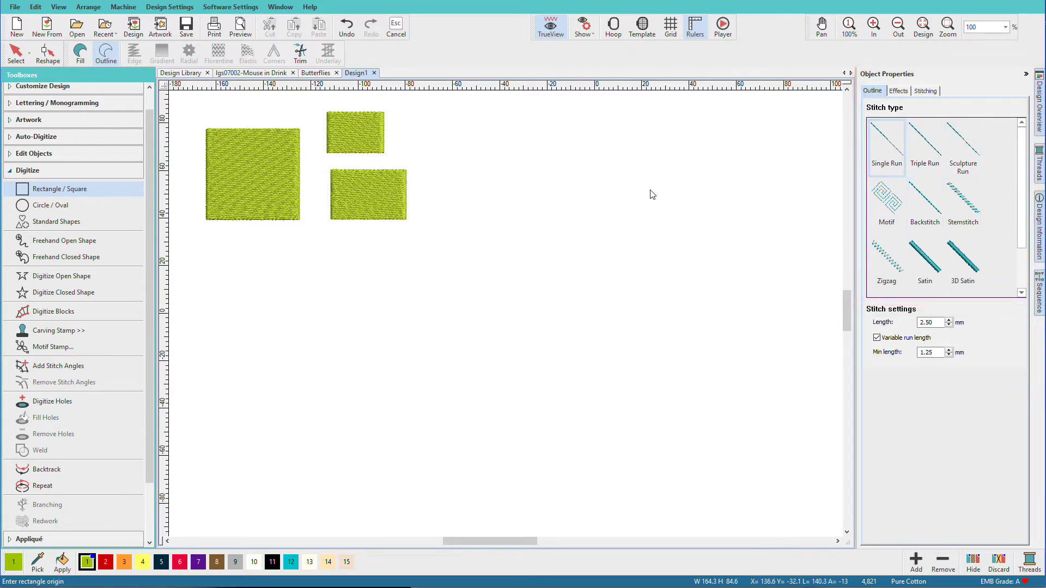
click(428, 125)
click(495, 182)
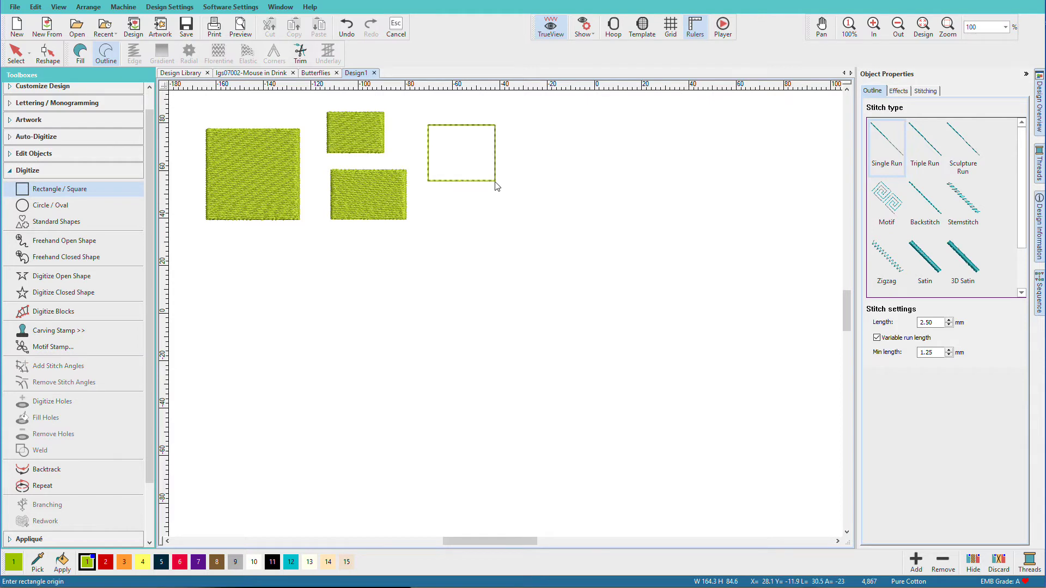
key(Escape)
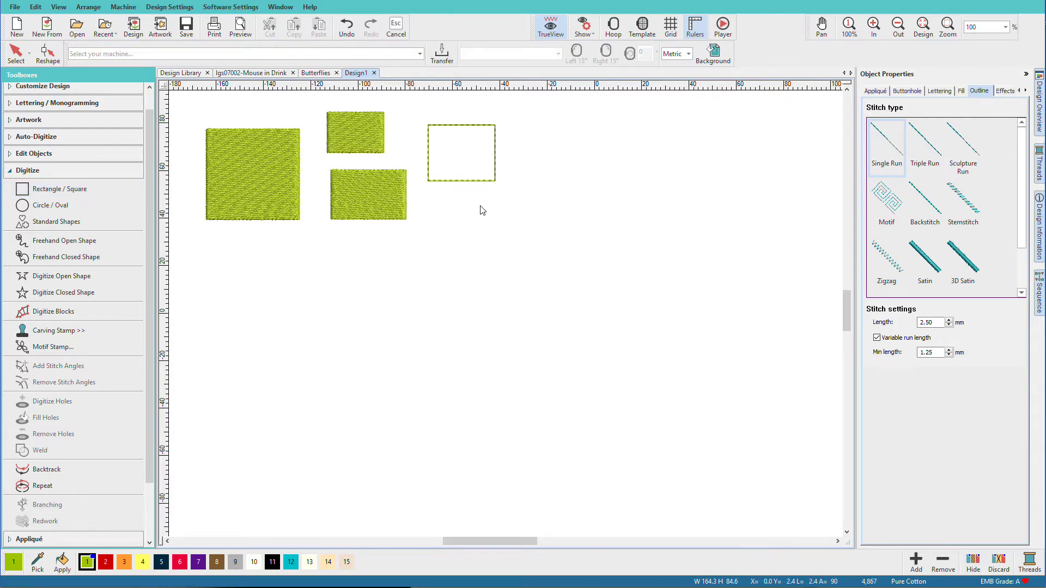
- Draw a single-run outline circle below the square and a tilted outline oval
click(52, 210)
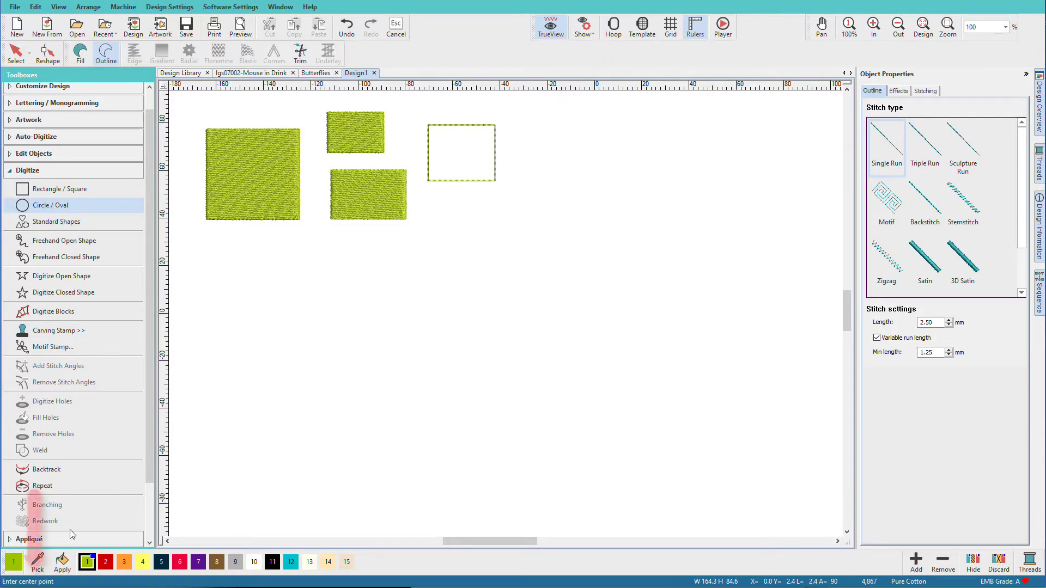
click(315, 360)
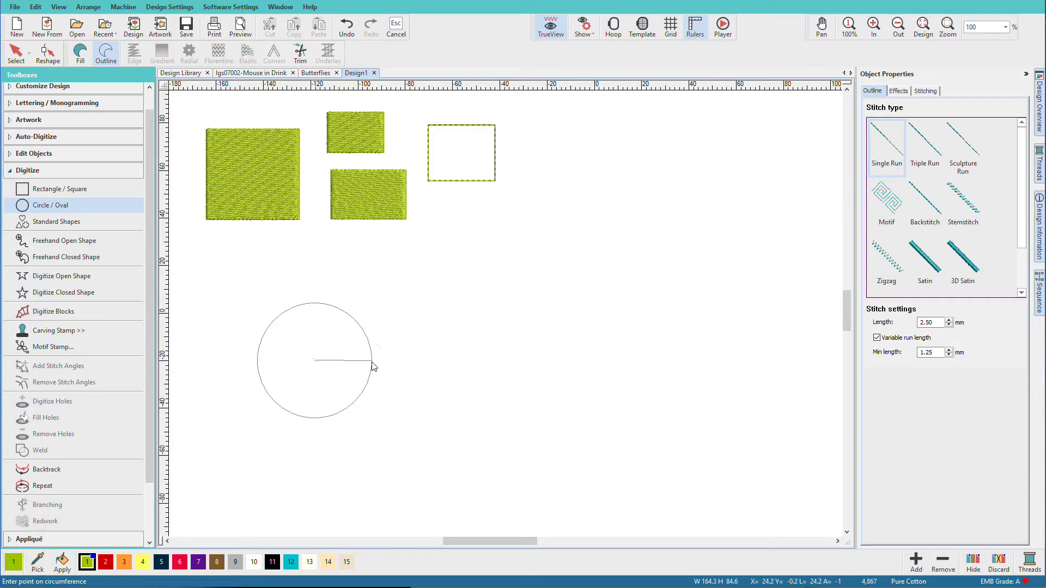
click(374, 366)
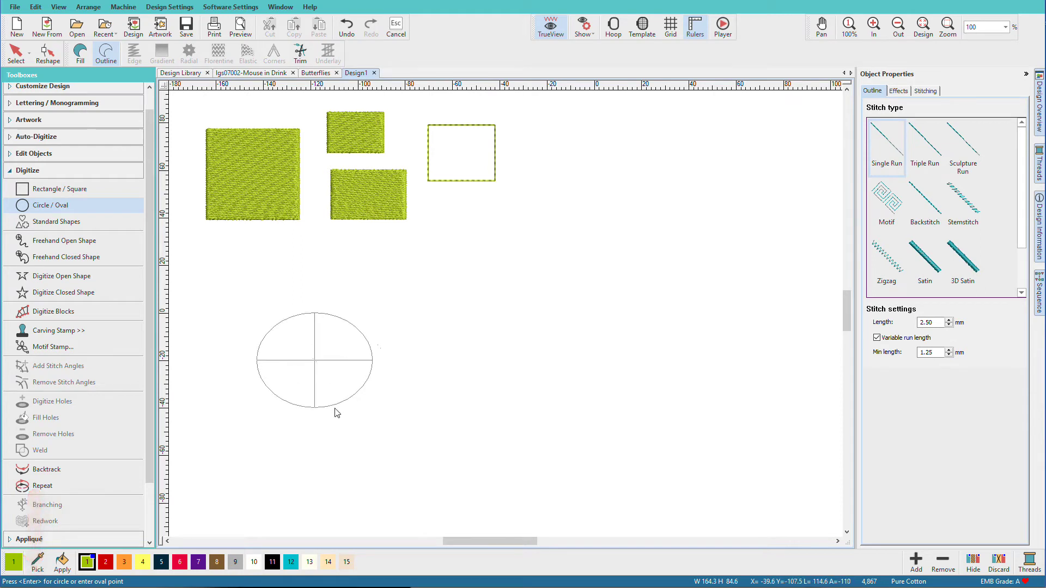
key(Return)
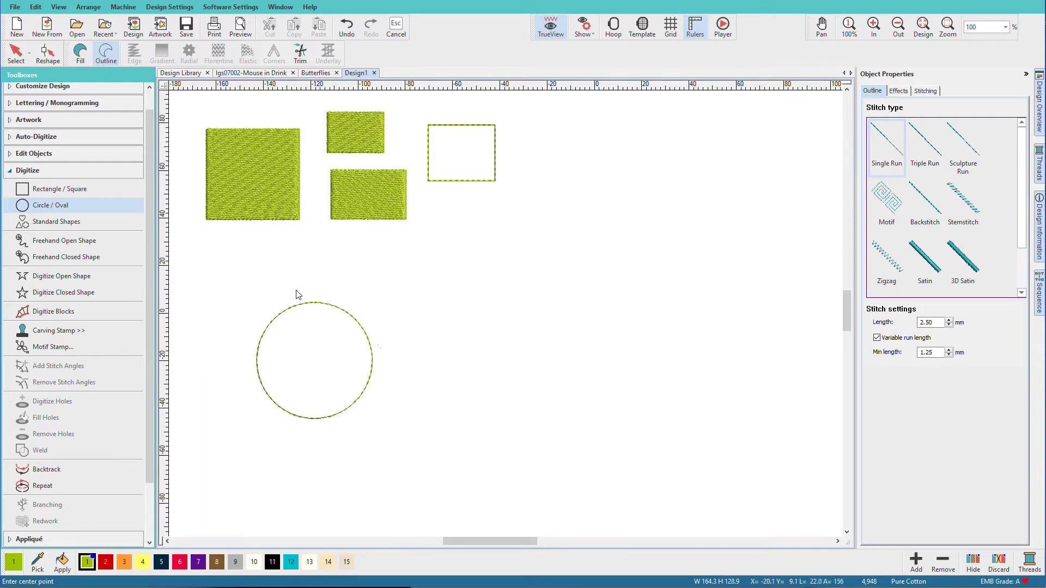
click(305, 304)
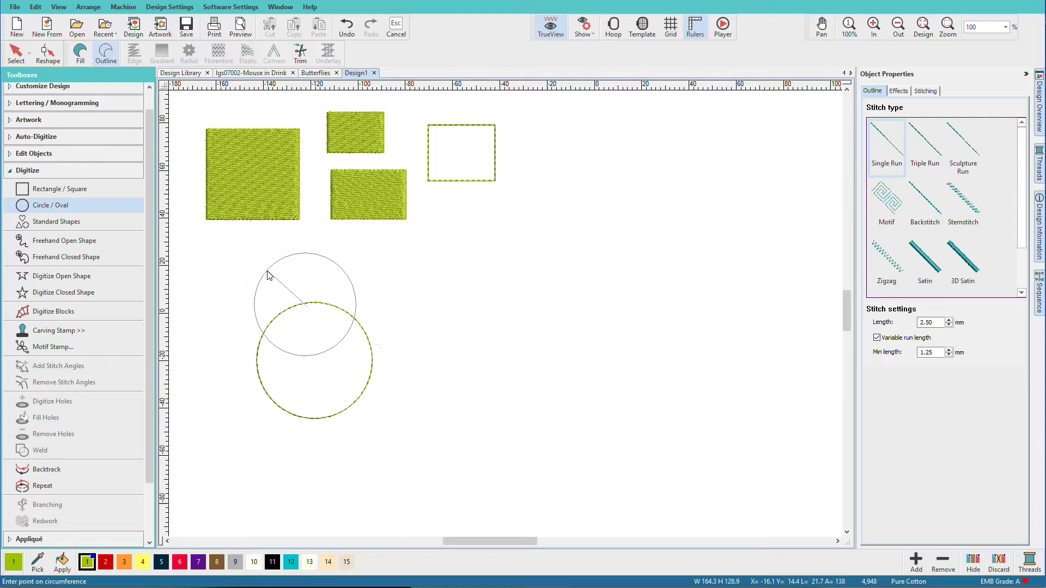
click(267, 275)
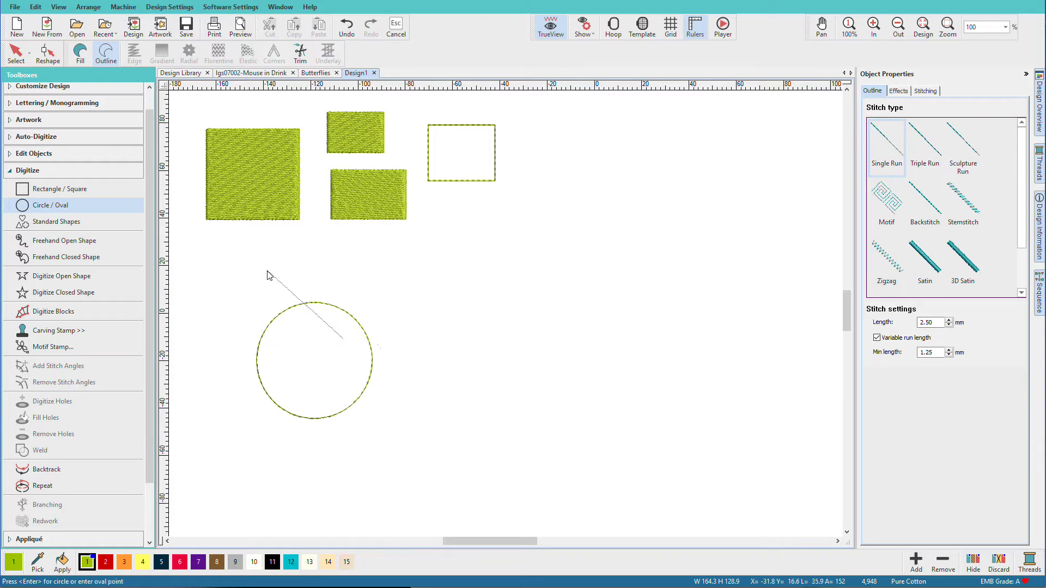
click(270, 304)
key(Return)
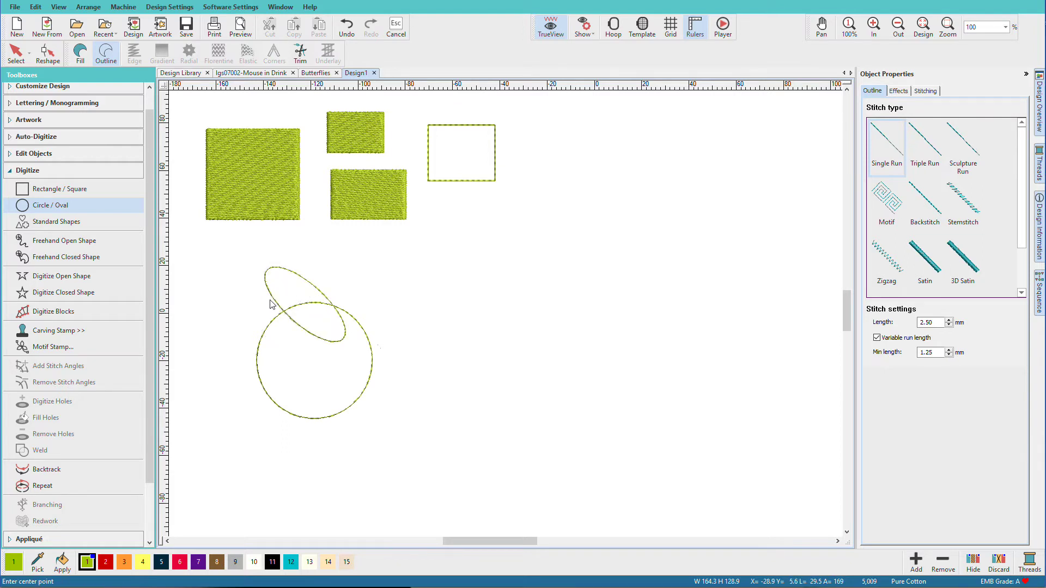
- Switch back to Fill and draw a tall filled oval plus a smaller tilted one
click(81, 52)
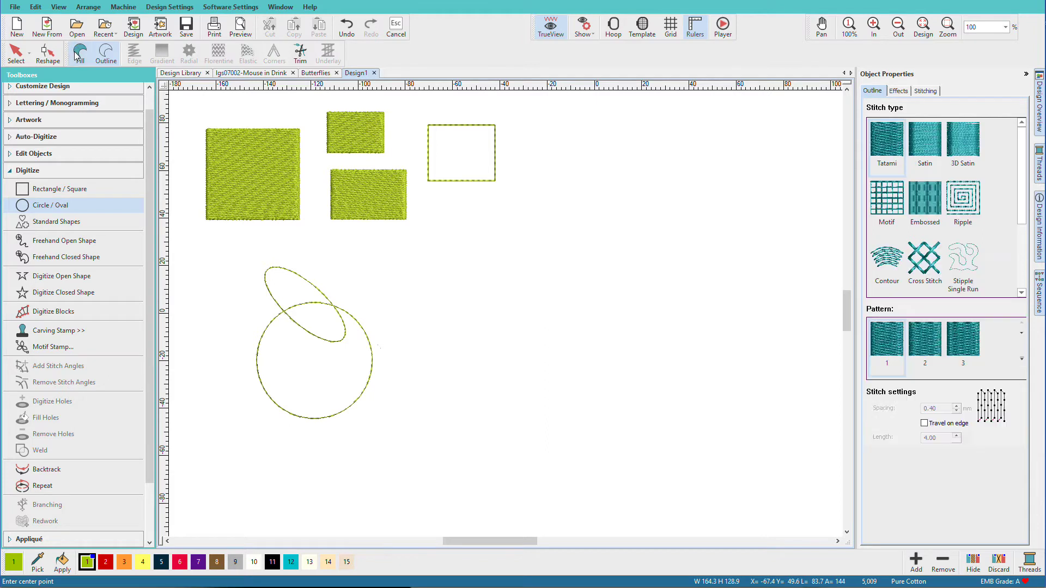
click(447, 323)
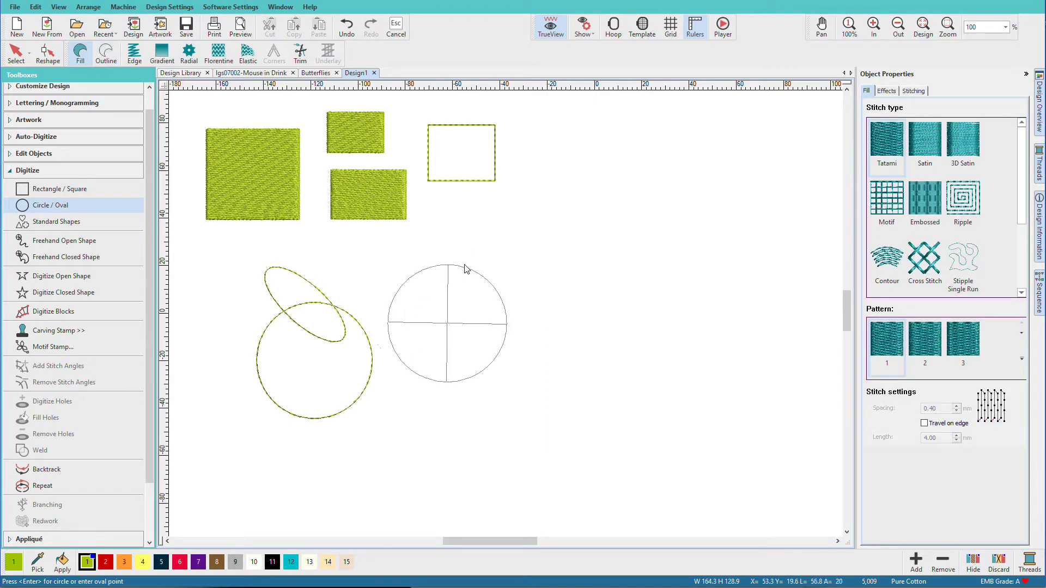
click(451, 238)
key(Return)
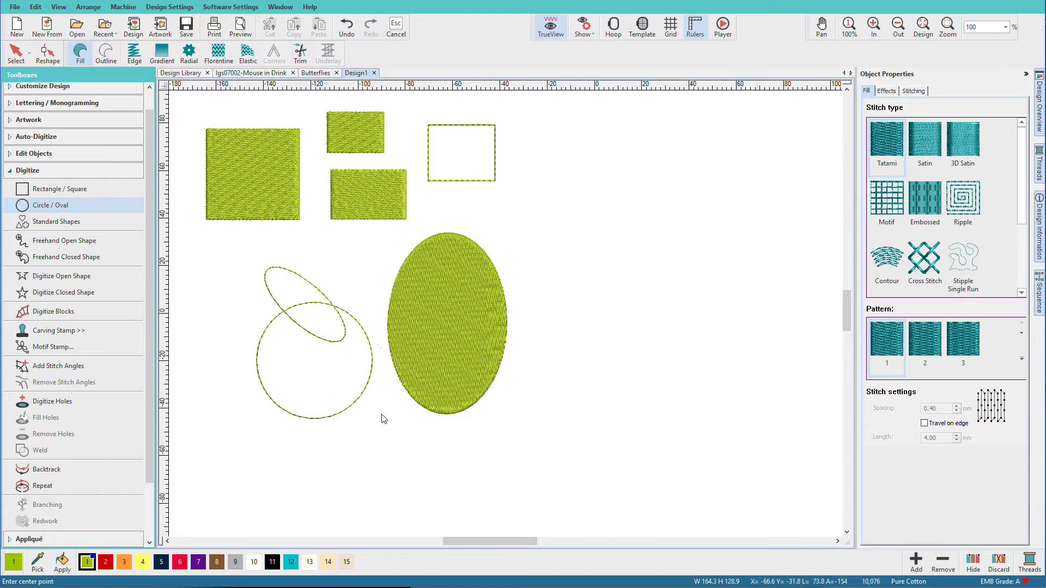
click(538, 307)
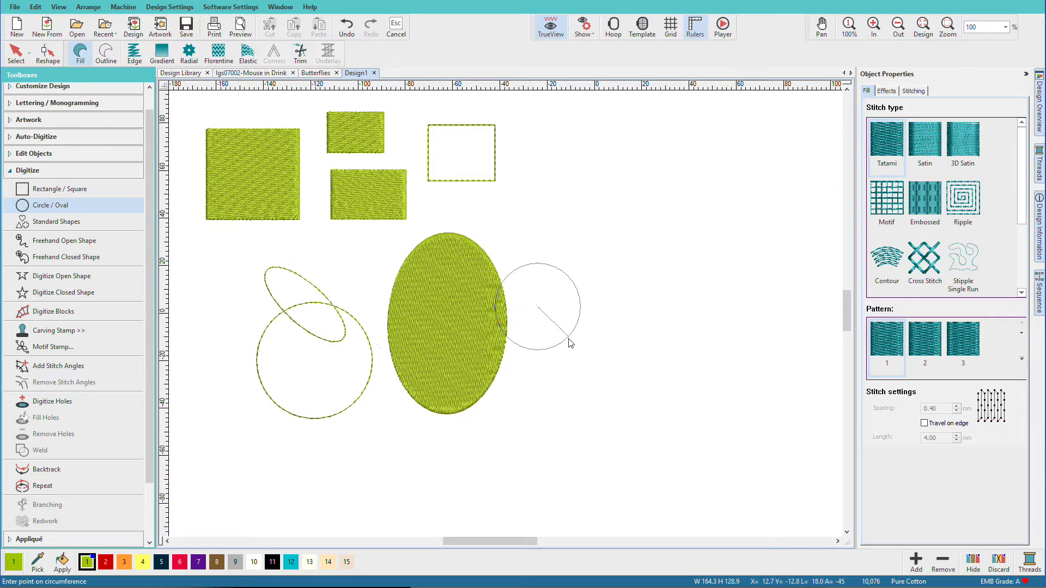
click(568, 338)
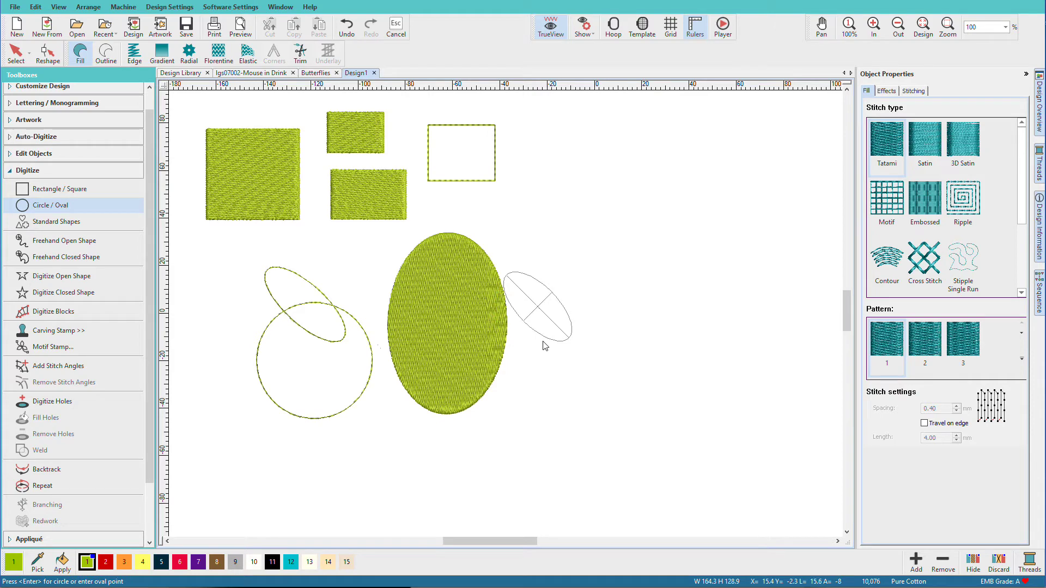
click(543, 342)
key(Return)
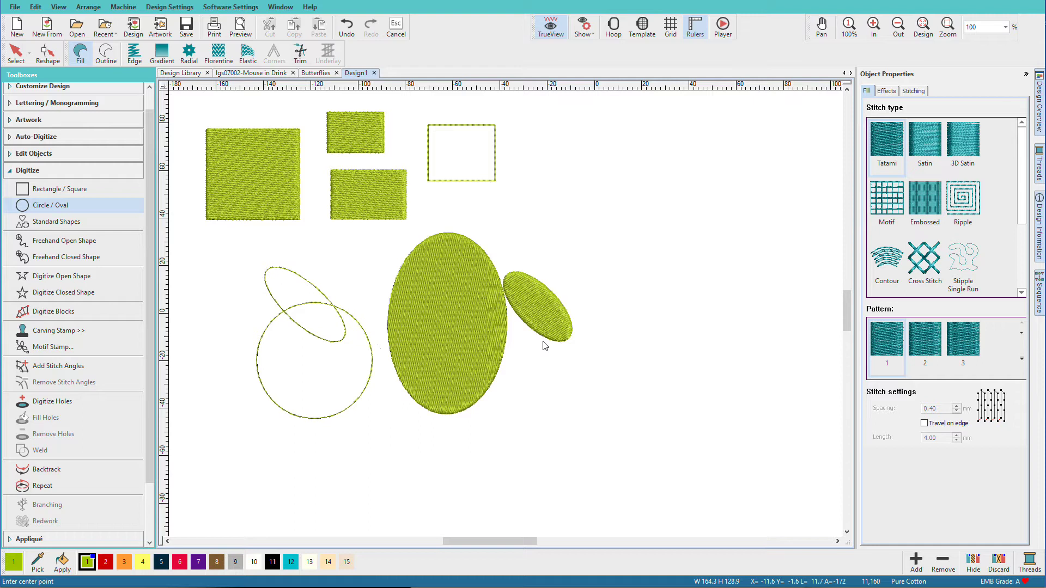
- Place the HV202 ornament from the Urban Borders standard shapes right of the ovals
click(65, 222)
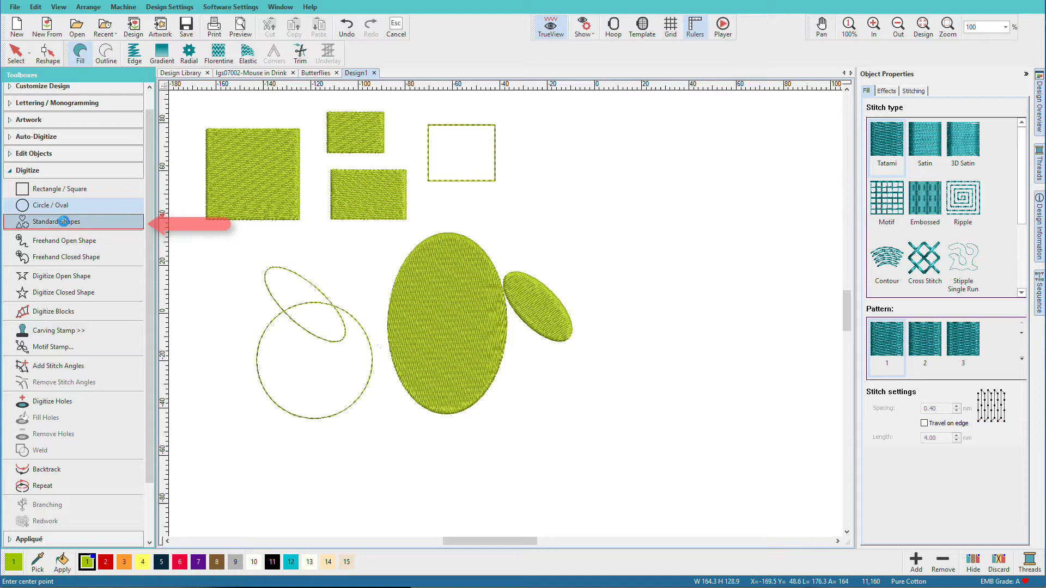
drag(652, 245, 674, 181)
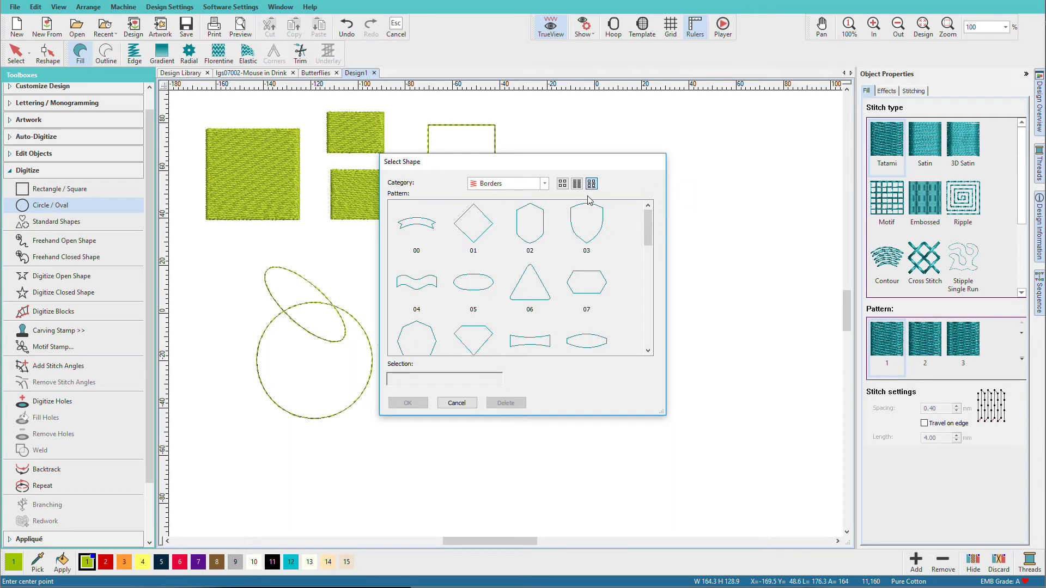
click(544, 184)
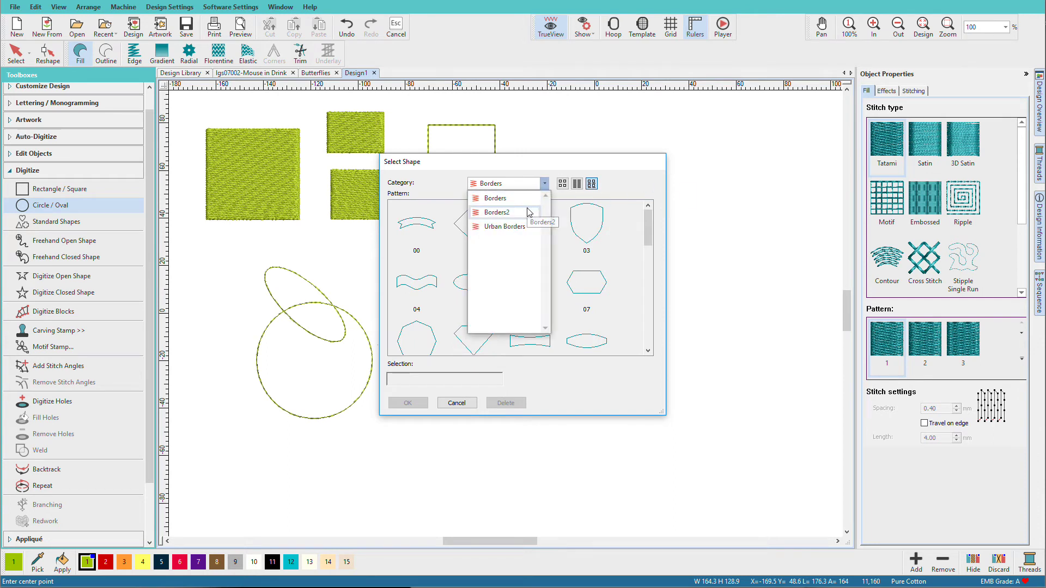
click(528, 213)
click(544, 185)
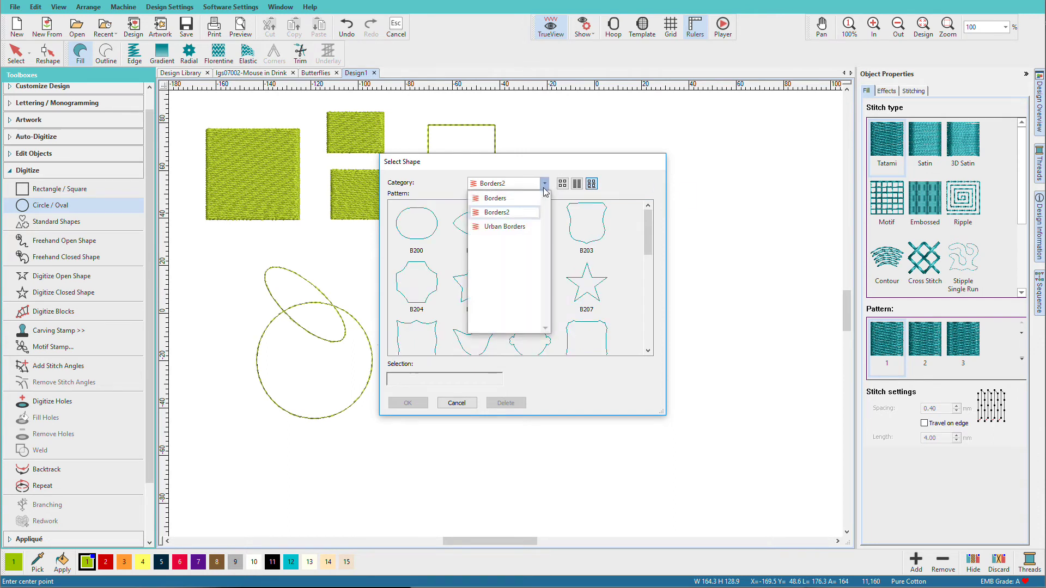
click(531, 227)
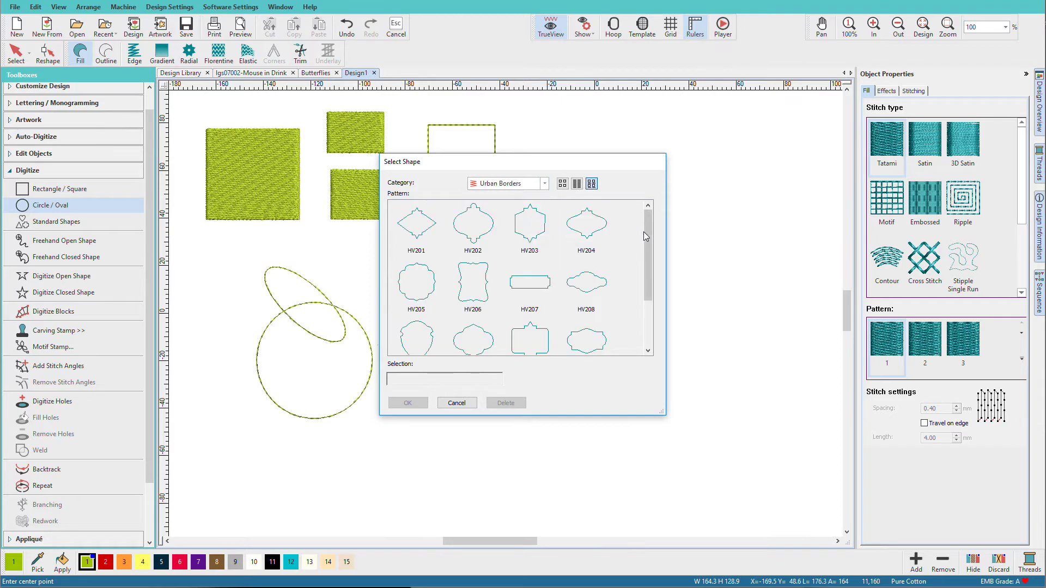
click(484, 224)
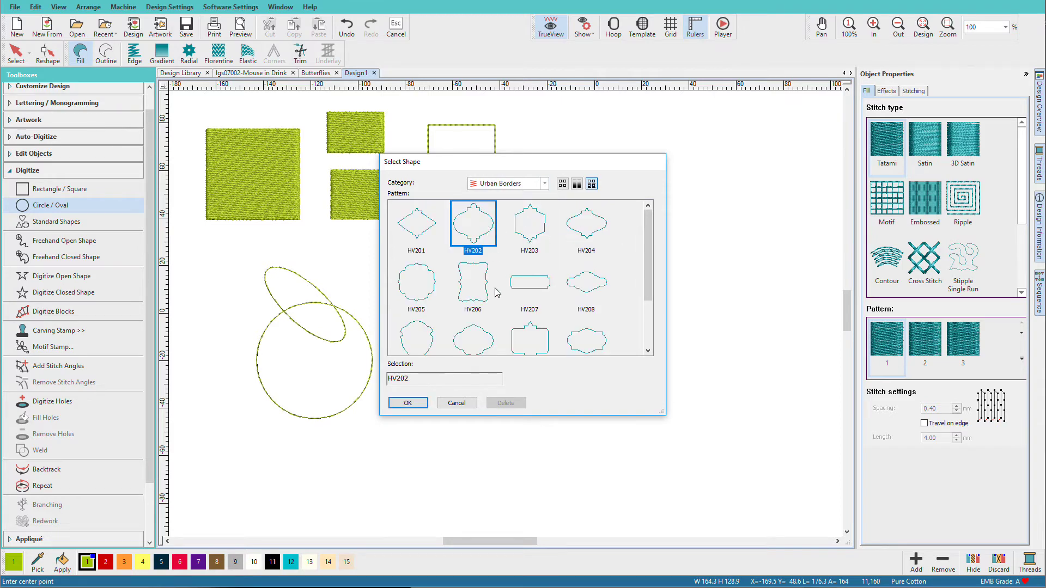
click(424, 405)
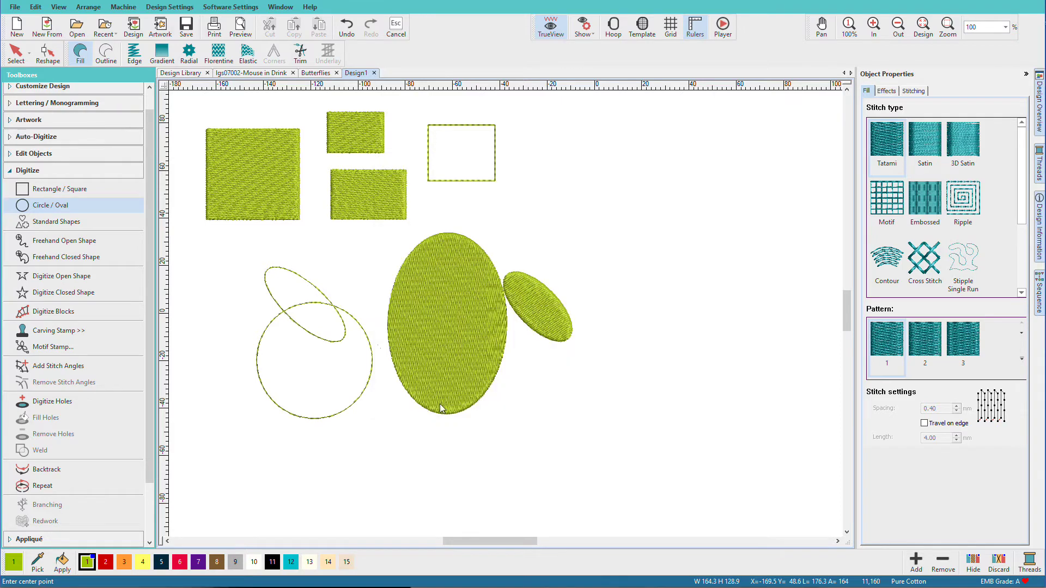
click(618, 218)
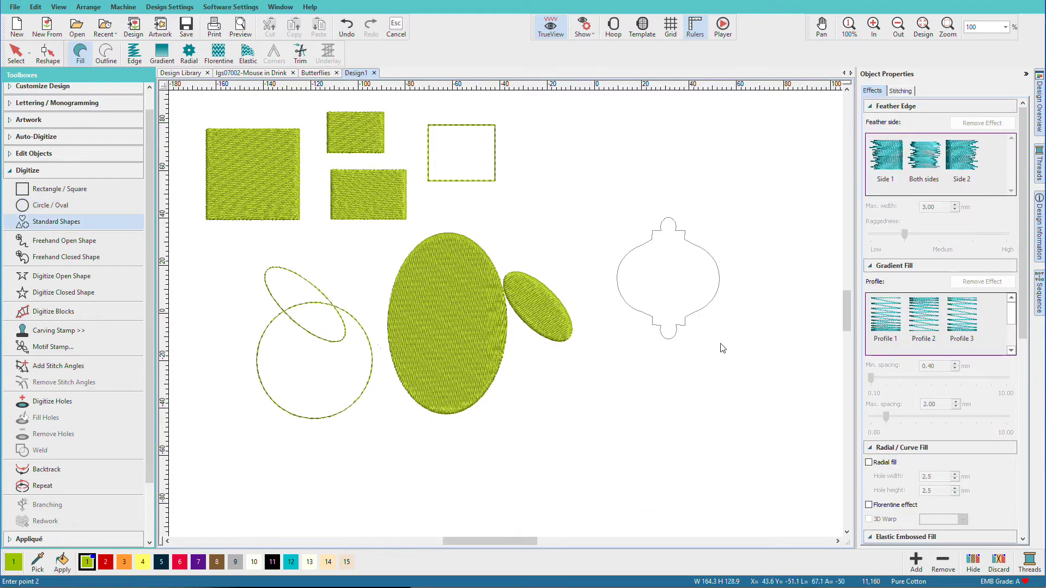
click(754, 400)
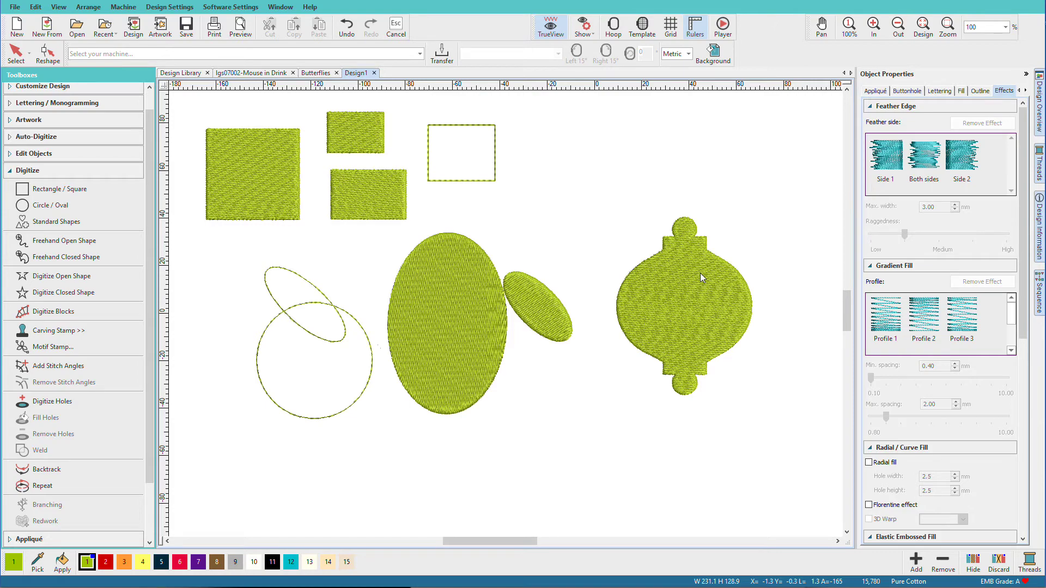
- Give the ornament a contour stitch fill with 7 mm spacing
key(ctrl+z)
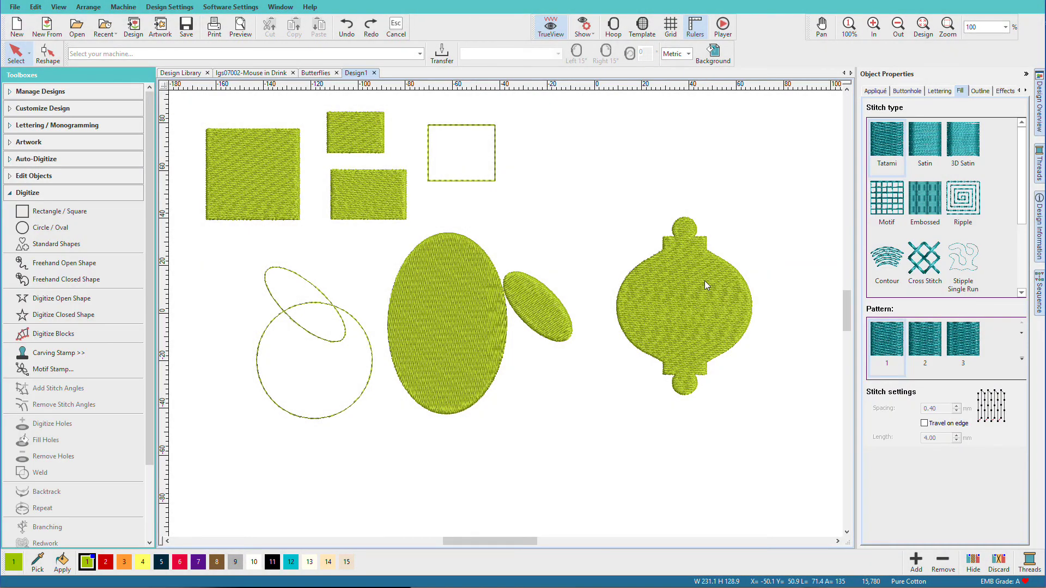
click(704, 281)
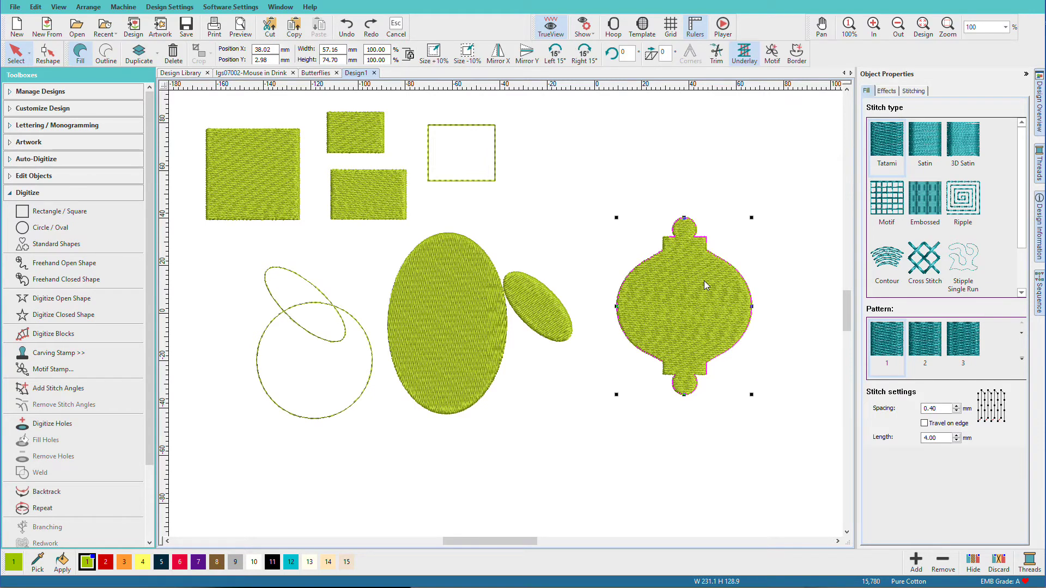
click(887, 264)
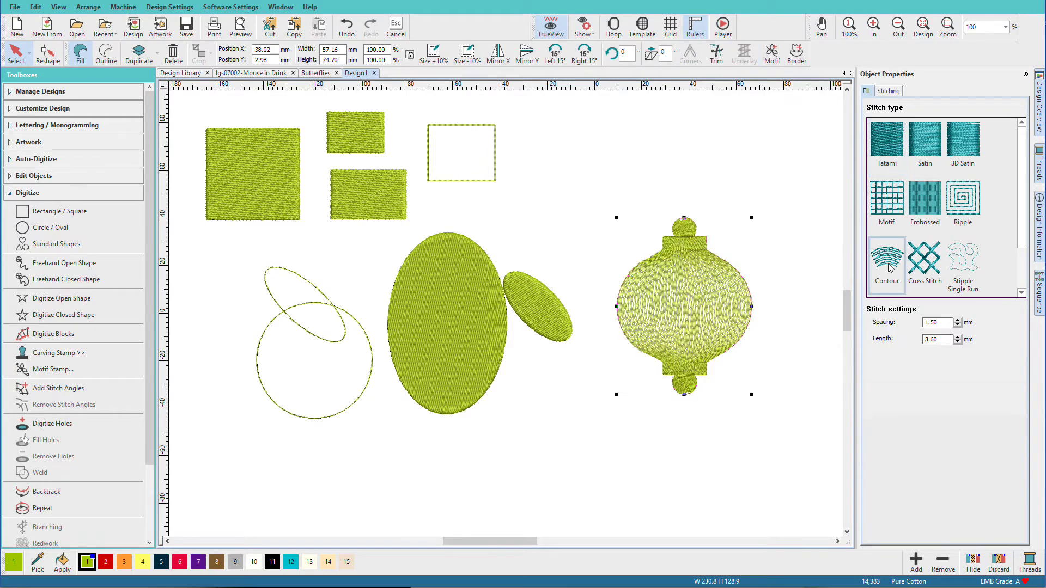
click(894, 325)
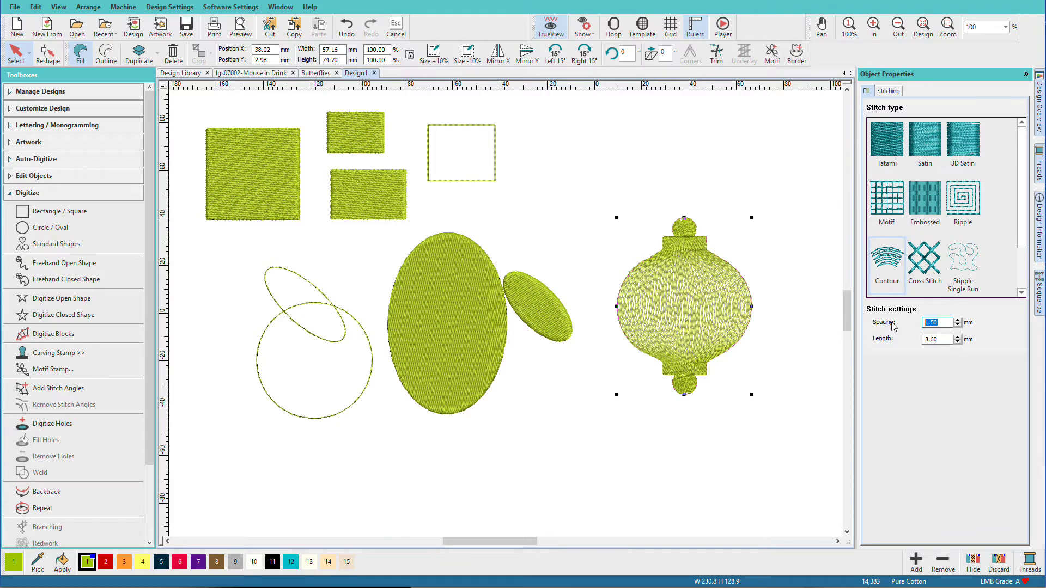
text(8)
key(Return)
click(897, 325)
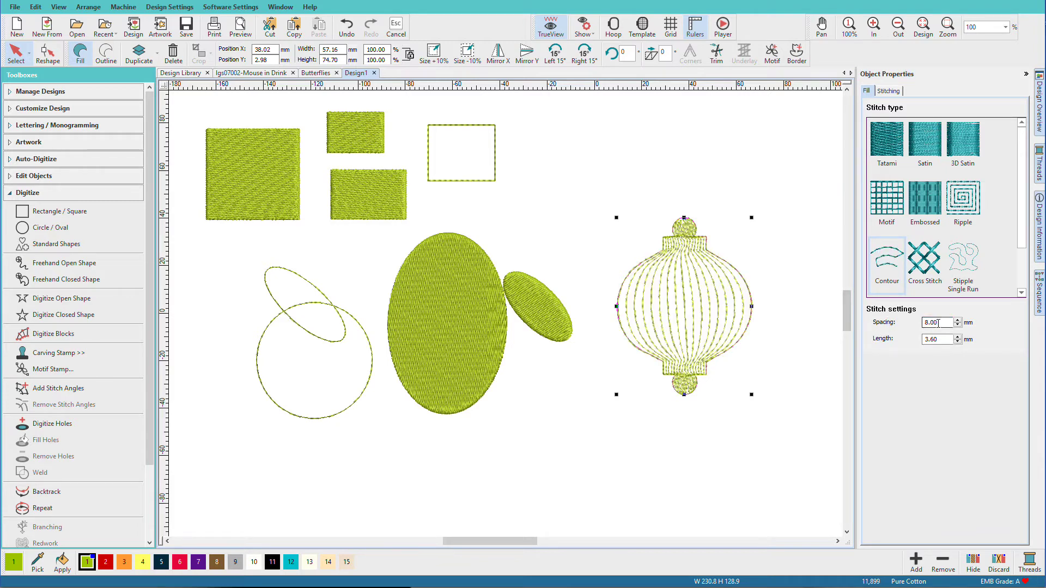
text(7)
key(Return)
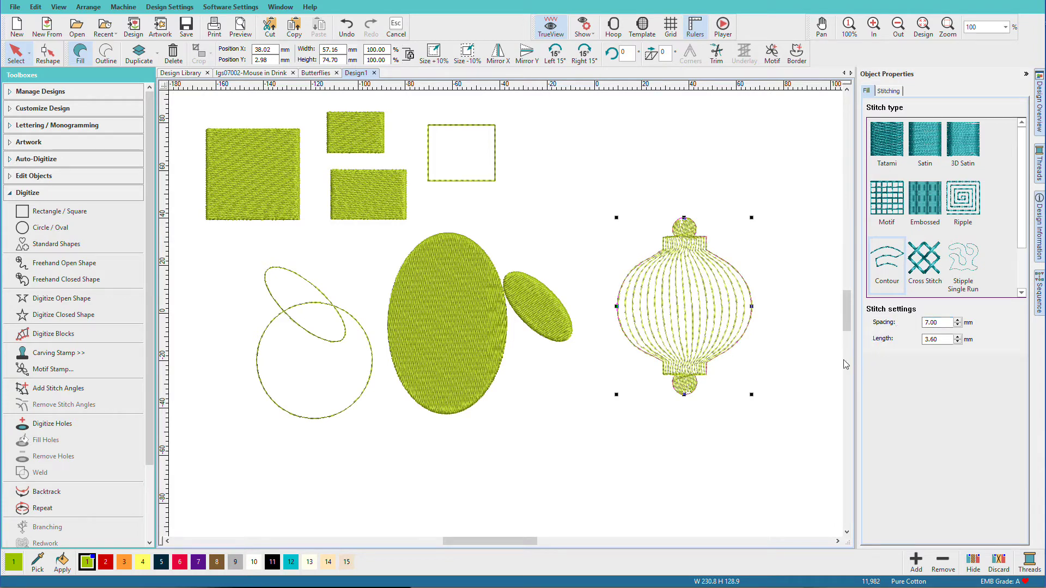
- Change the ornament's thread colour to purple
click(804, 359)
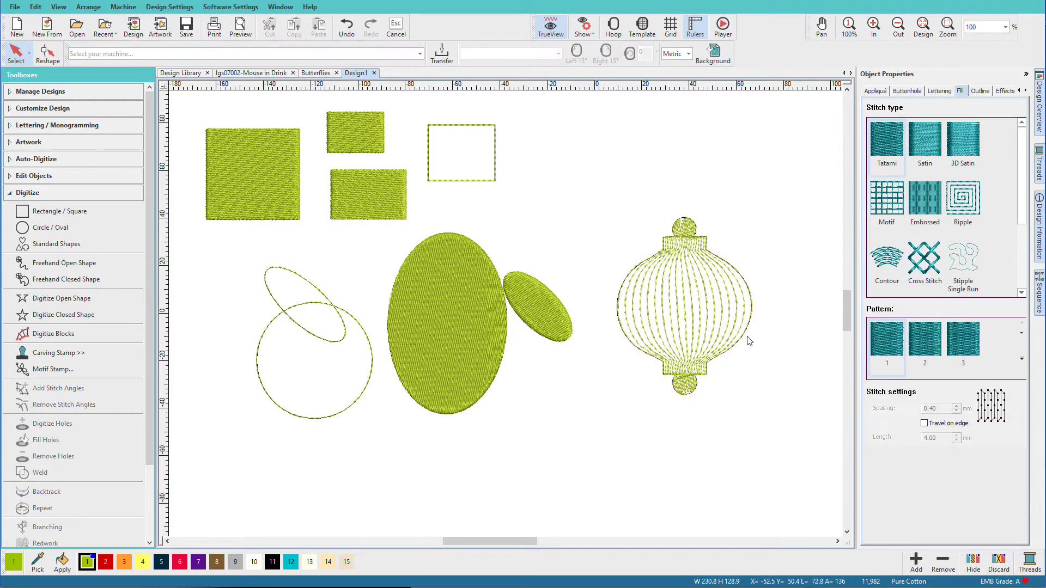
click(682, 330)
click(198, 562)
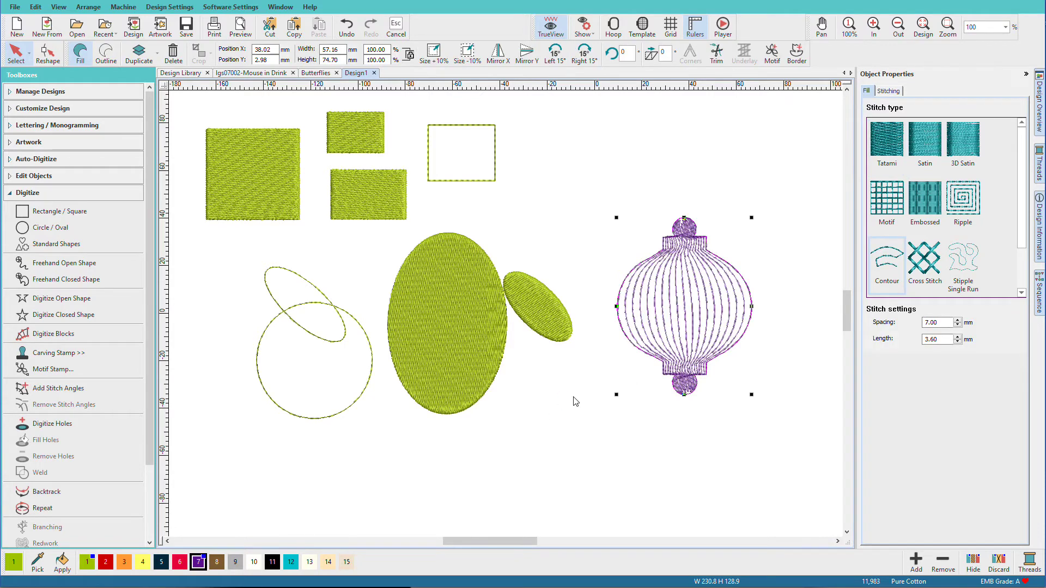
click(594, 409)
- Give the small tilted oval a motif fill and the large oval an embossed fill
click(548, 320)
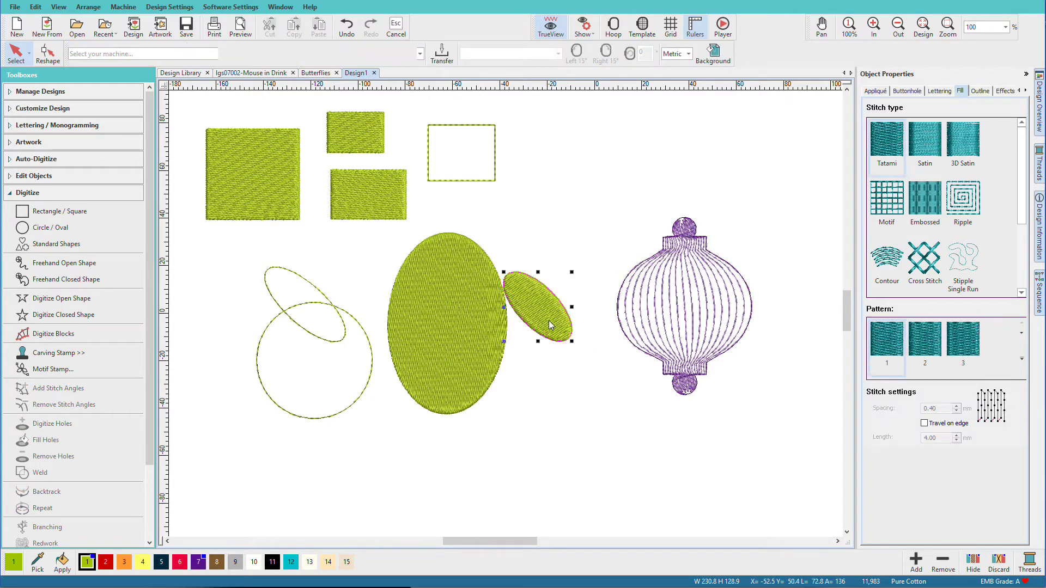
click(880, 203)
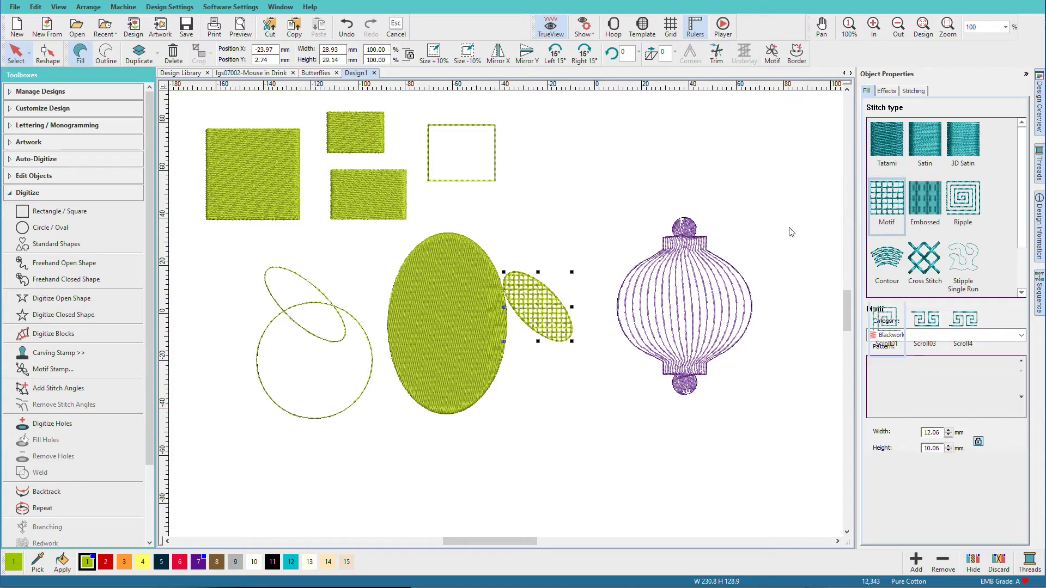
click(450, 292)
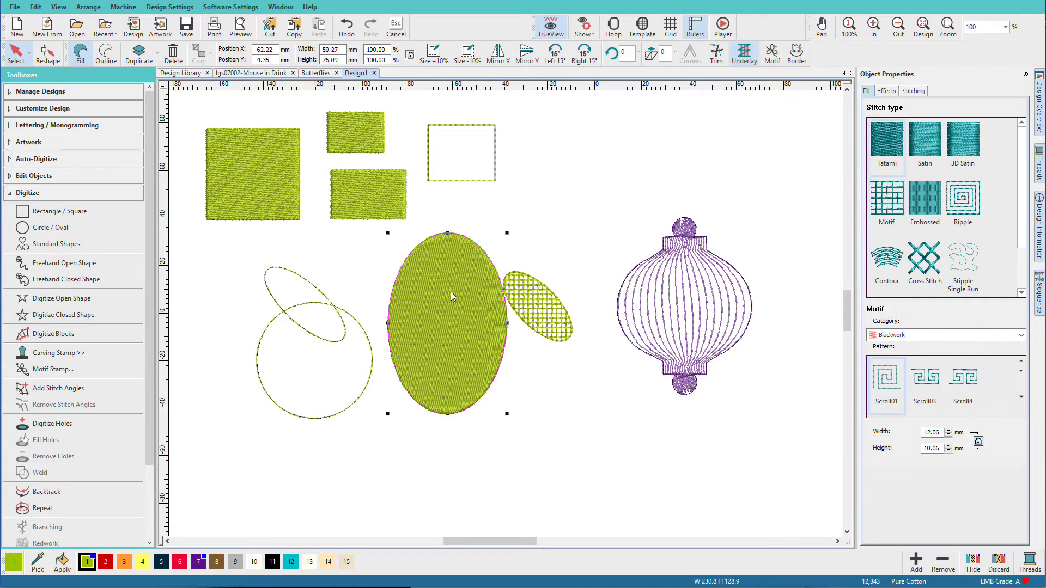
click(929, 193)
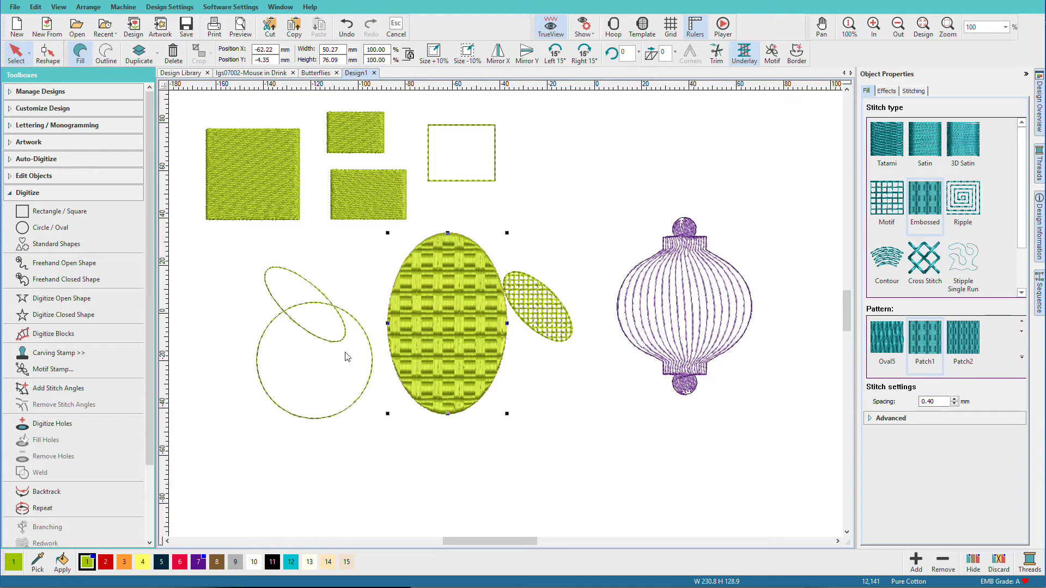
- Turn the outline circle into a ripple fill with 4 mm spacing, then move the oval outline
click(362, 400)
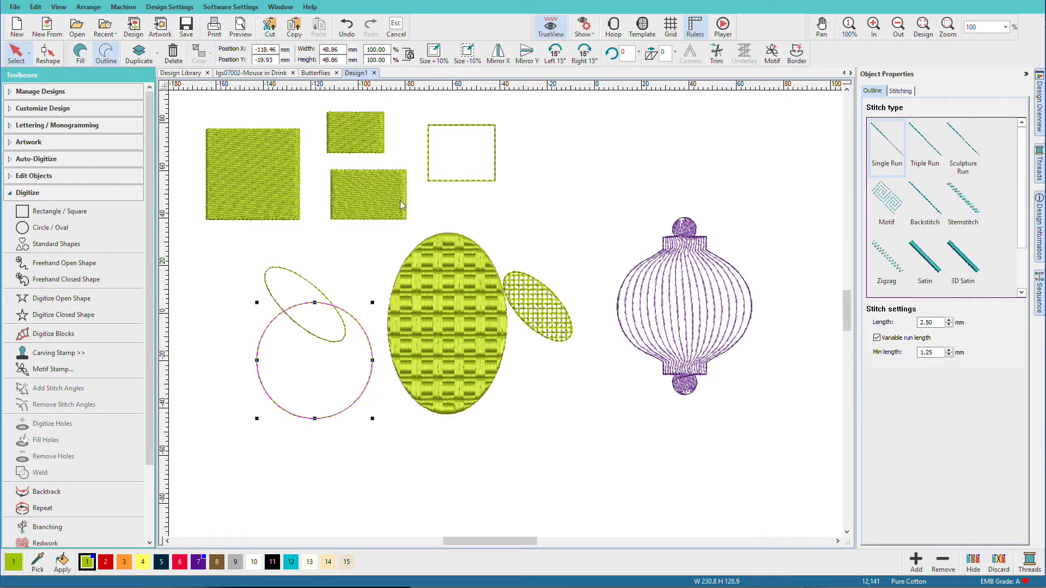
click(80, 53)
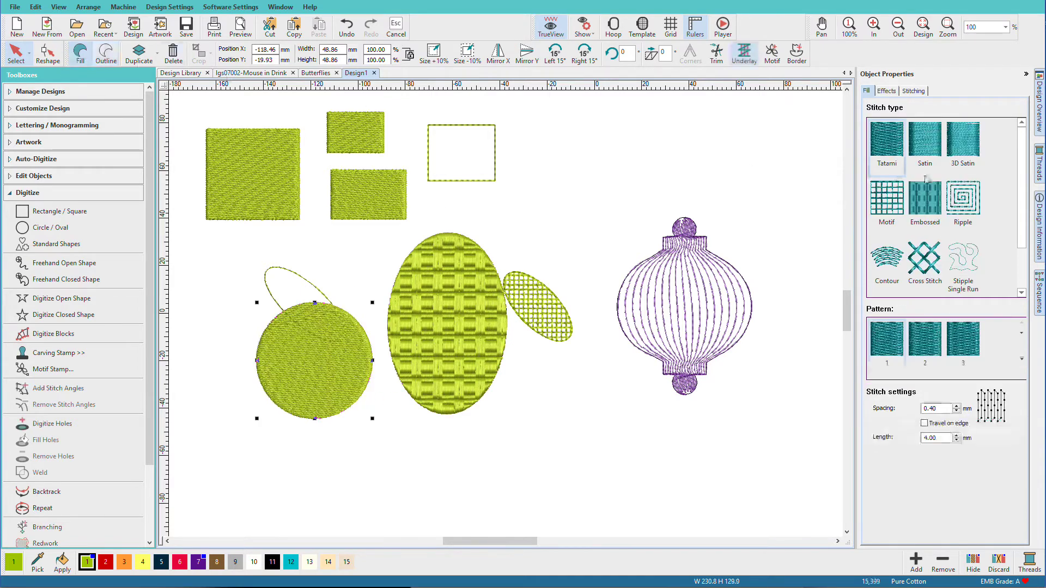
click(969, 199)
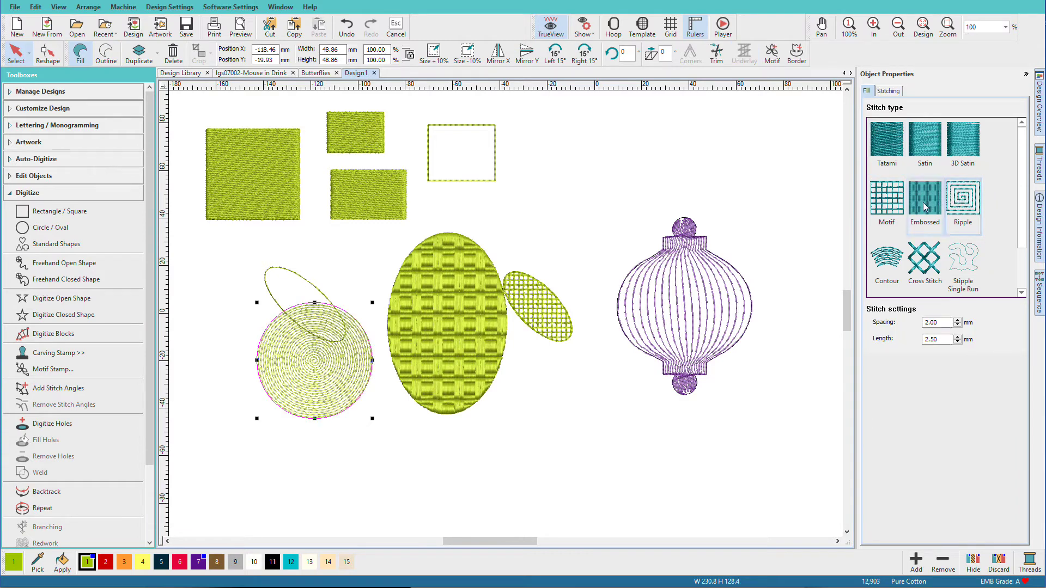
drag(940, 322, 896, 321)
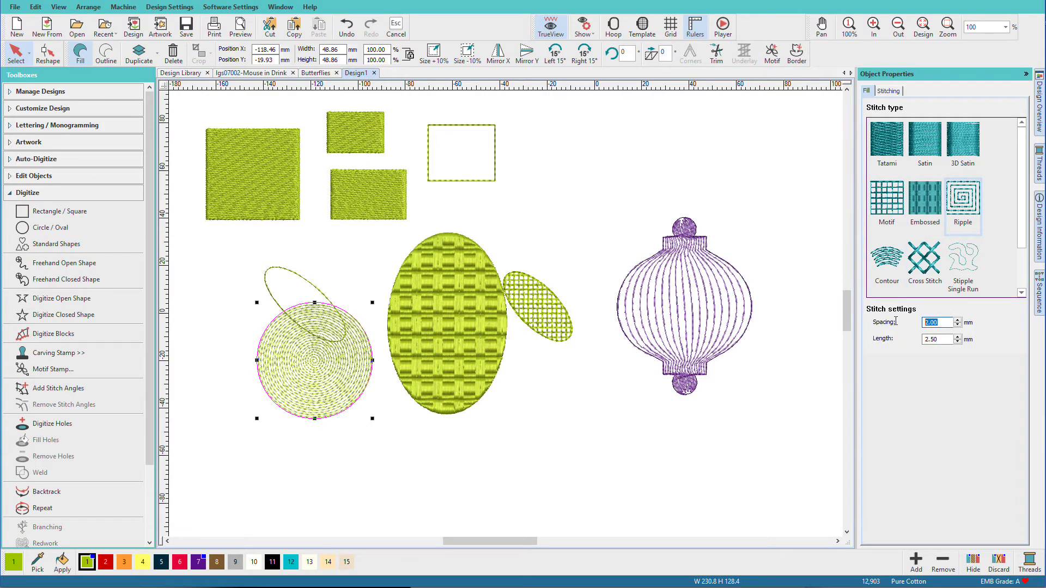
text(4)
key(Return)
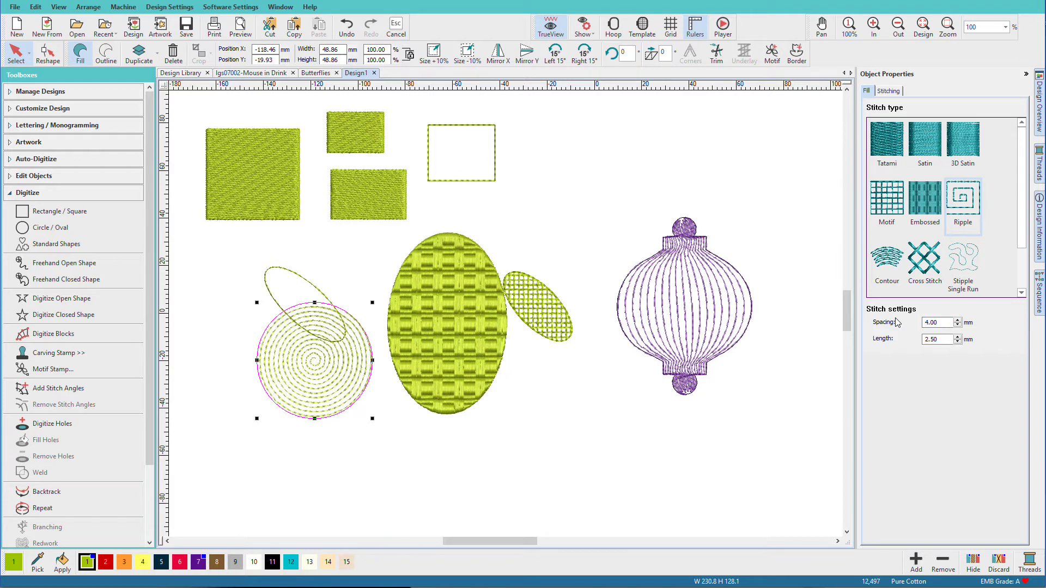
drag(318, 287, 636, 127)
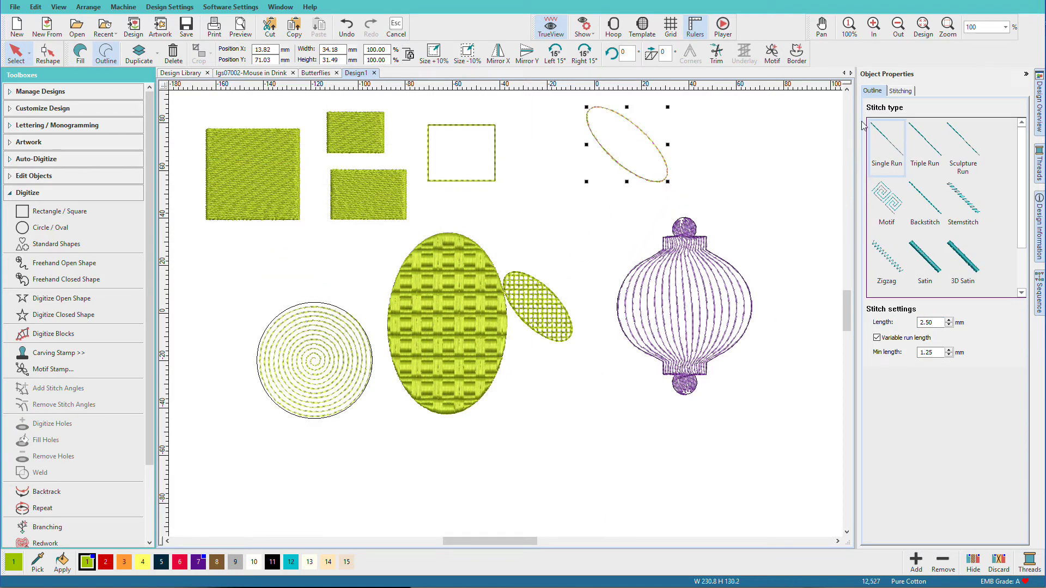
- Make the oval outline an enlarged Single Motifs beaded Circle01 motif and move it over the circle
click(888, 206)
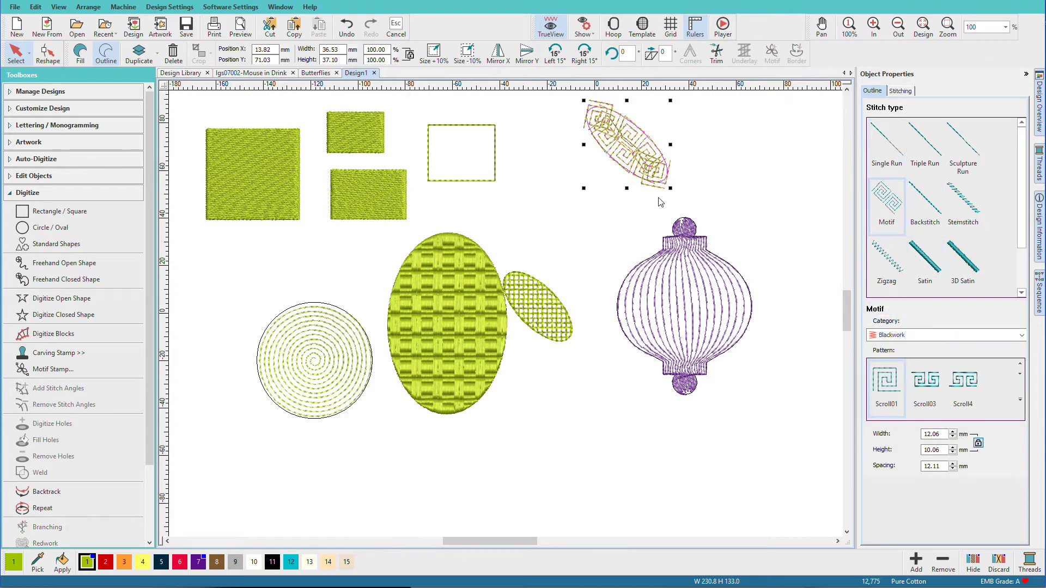
drag(670, 188, 759, 280)
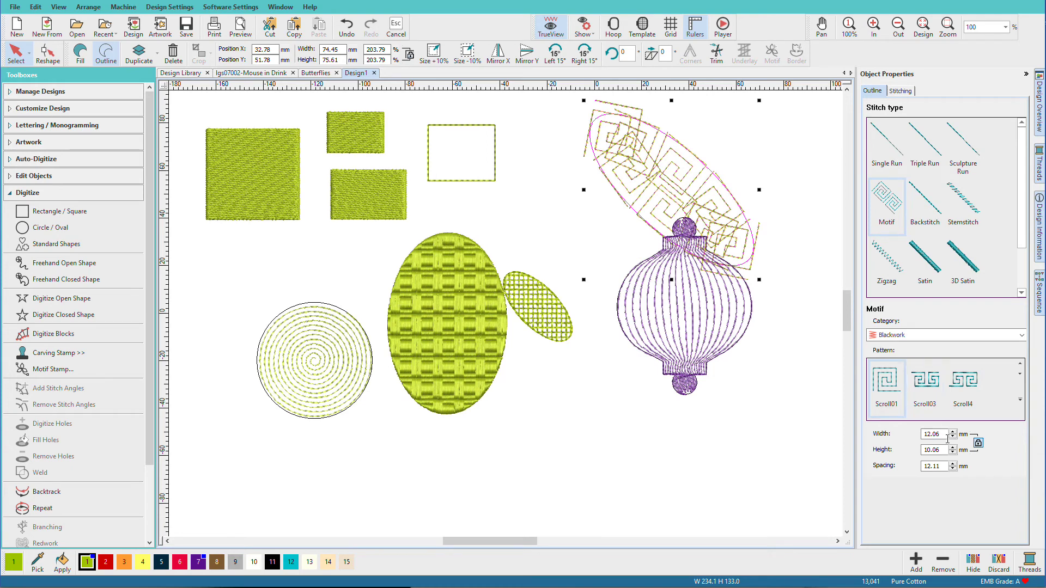
click(1022, 336)
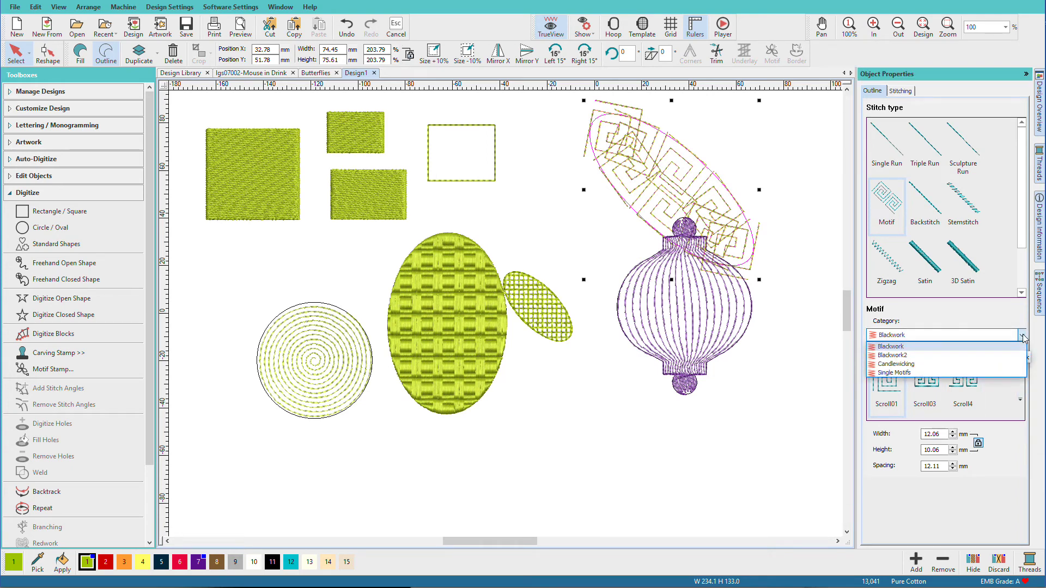
click(981, 373)
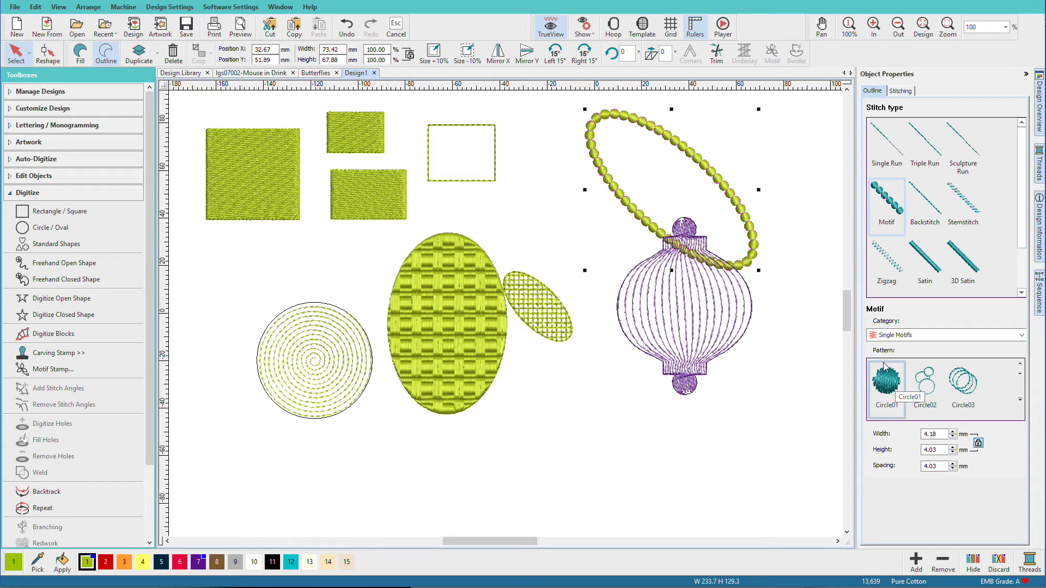
click(757, 271)
drag(759, 272, 824, 193)
key(Escape)
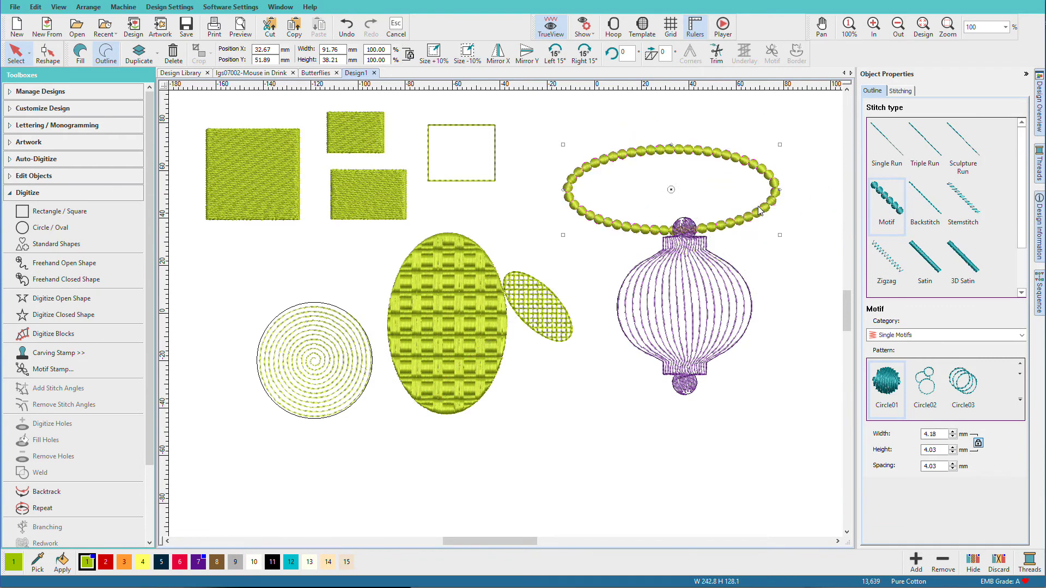
drag(766, 212, 399, 323)
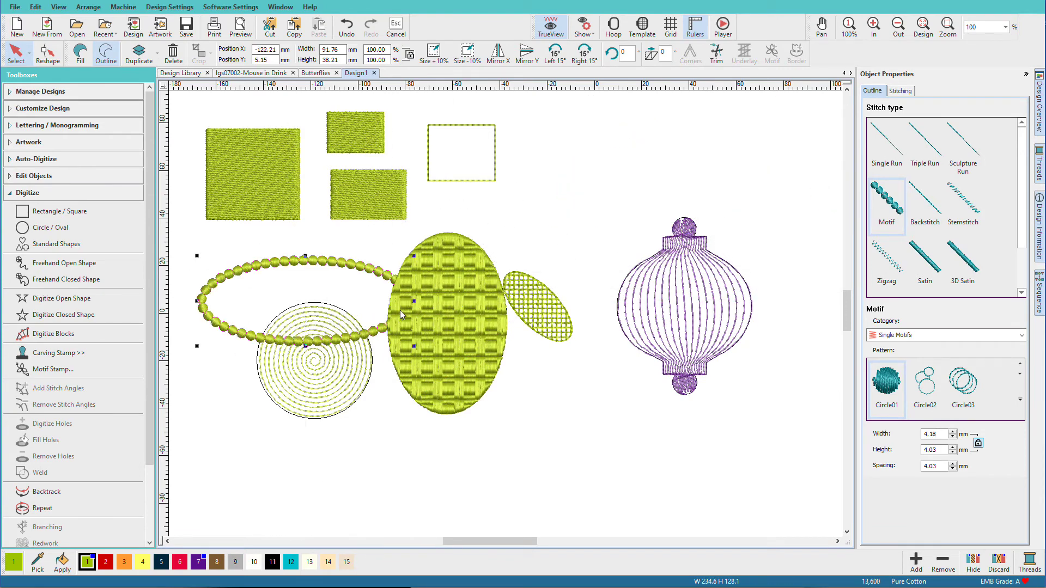
- Give the lower small rectangle the diagonal fill of pattern 15
click(388, 201)
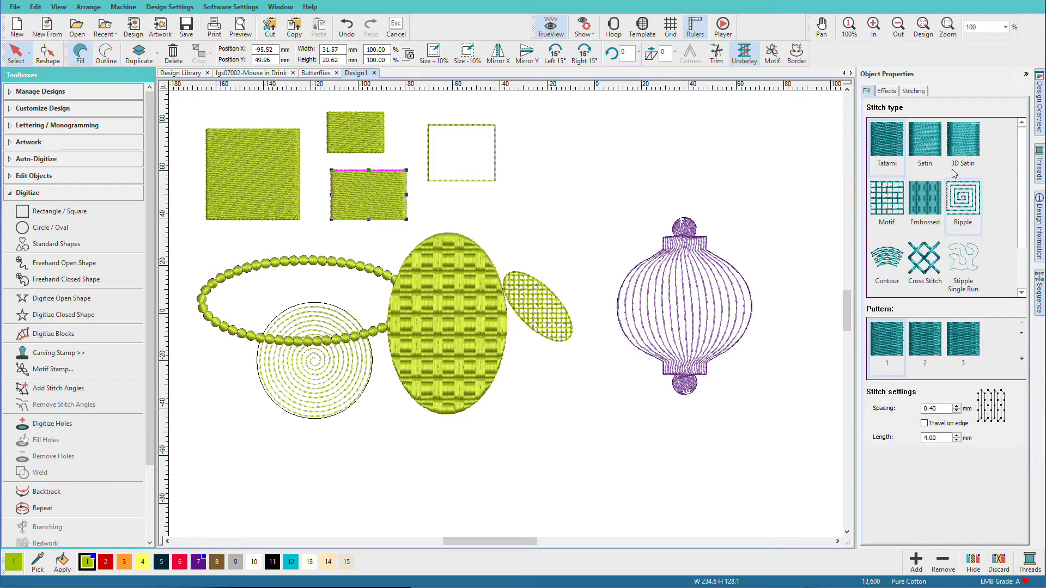
click(1022, 358)
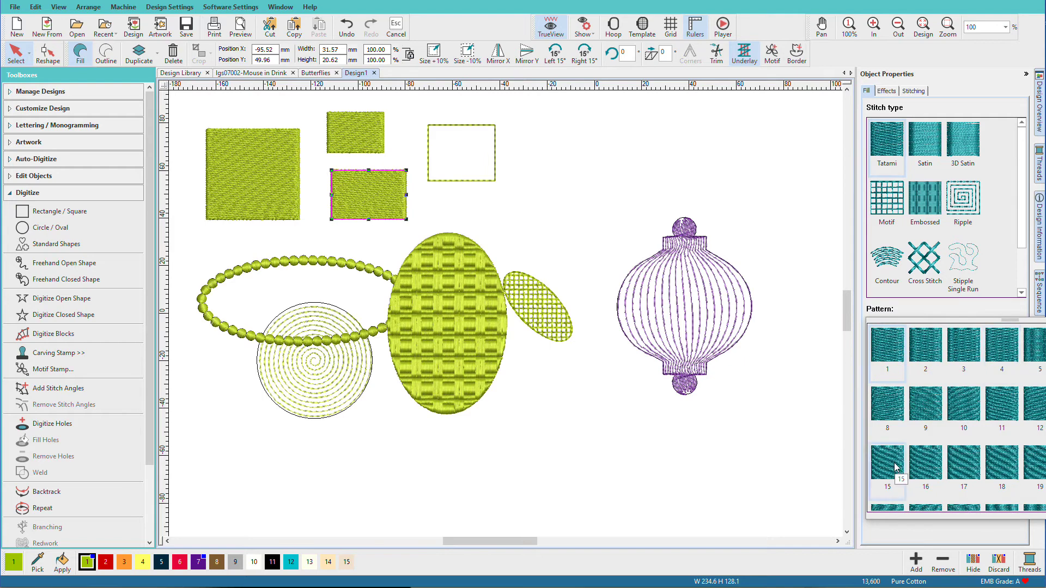
click(894, 462)
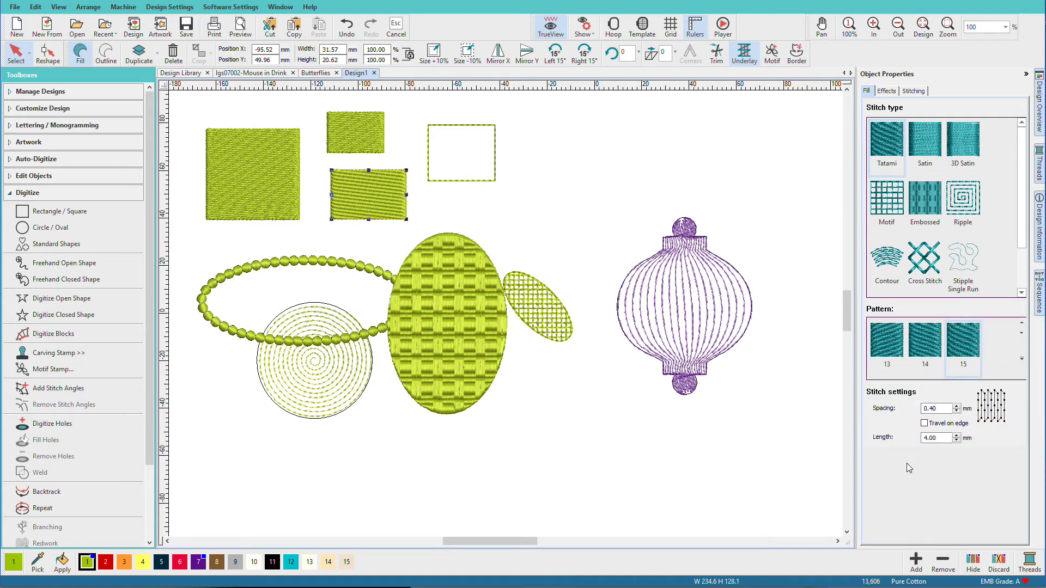
key(ctrl+z)
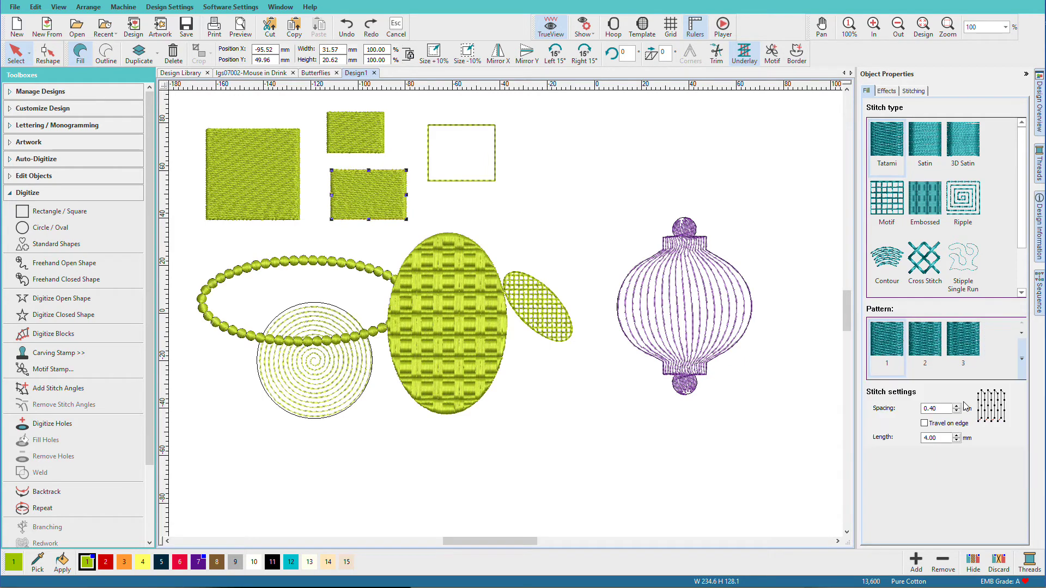
key(ctrl+y)
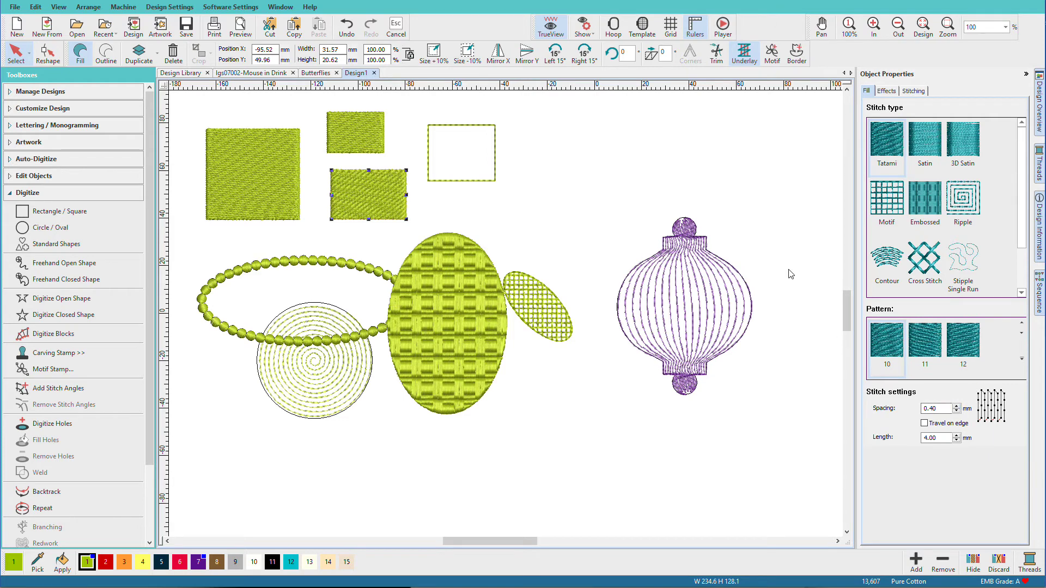
- Fill the upper small rectangle with cross stitch
click(369, 136)
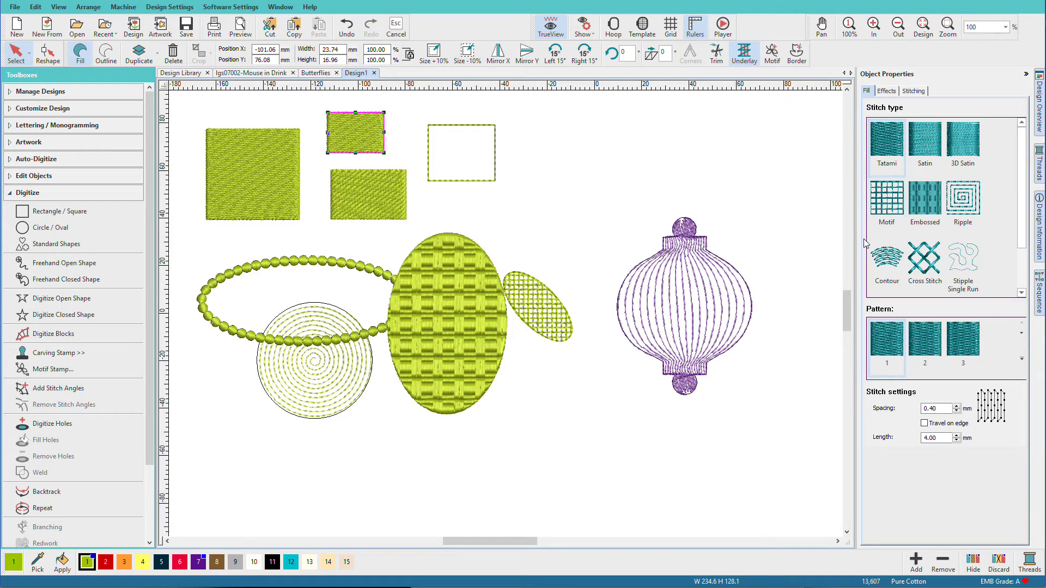
click(925, 259)
click(260, 178)
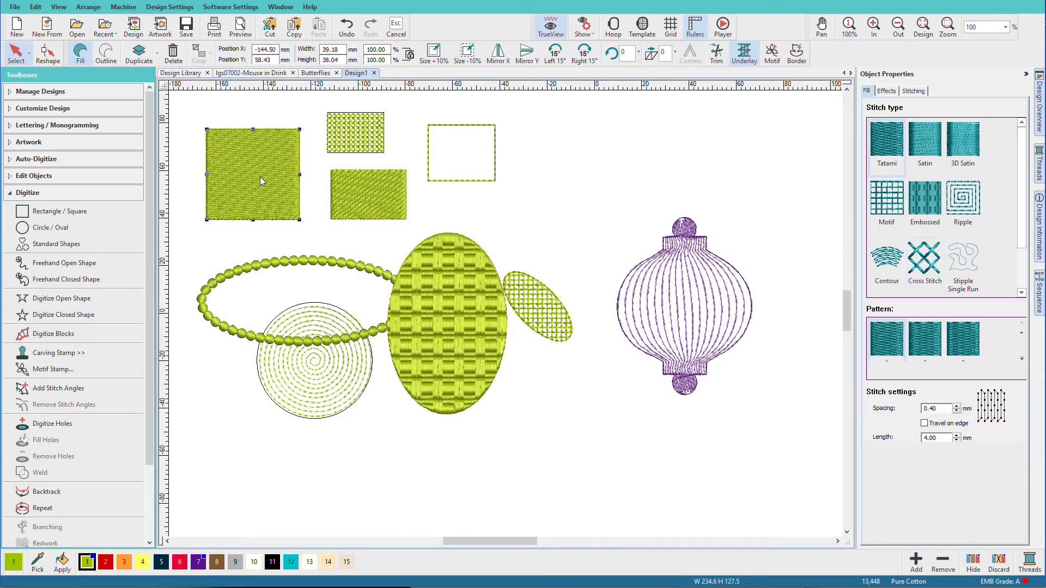
click(464, 180)
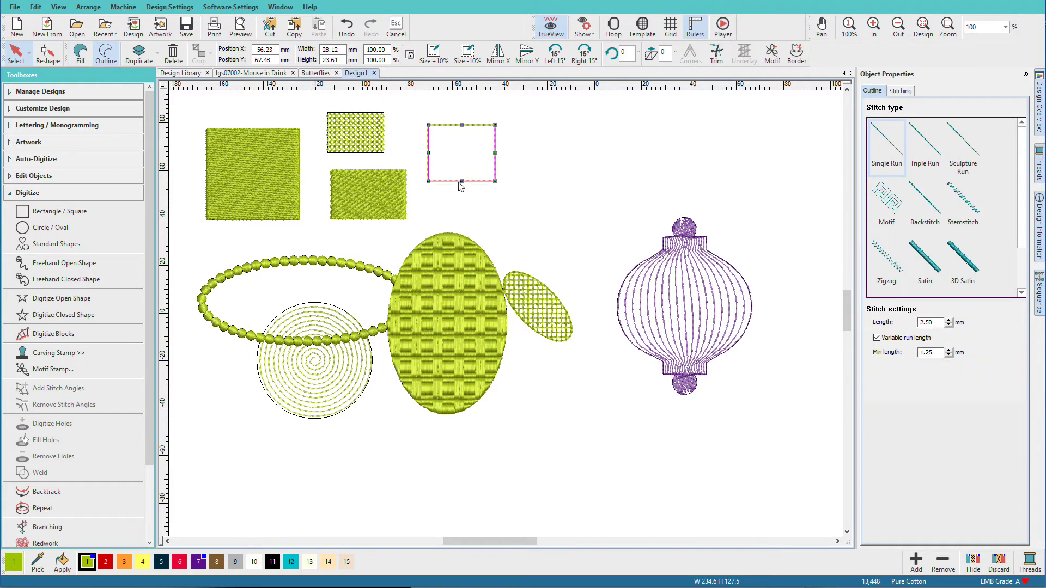
- Try backstitch, zigzag, satin and 3D satin borders on the zoomed outline rectangle, then turn TrueView off
click(933, 208)
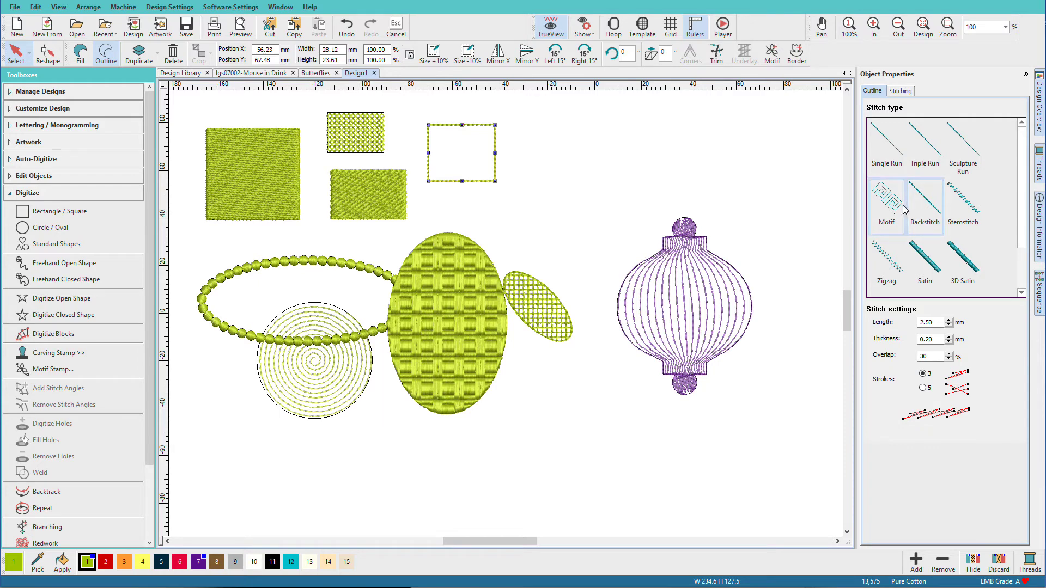
click(947, 27)
drag(412, 116, 536, 209)
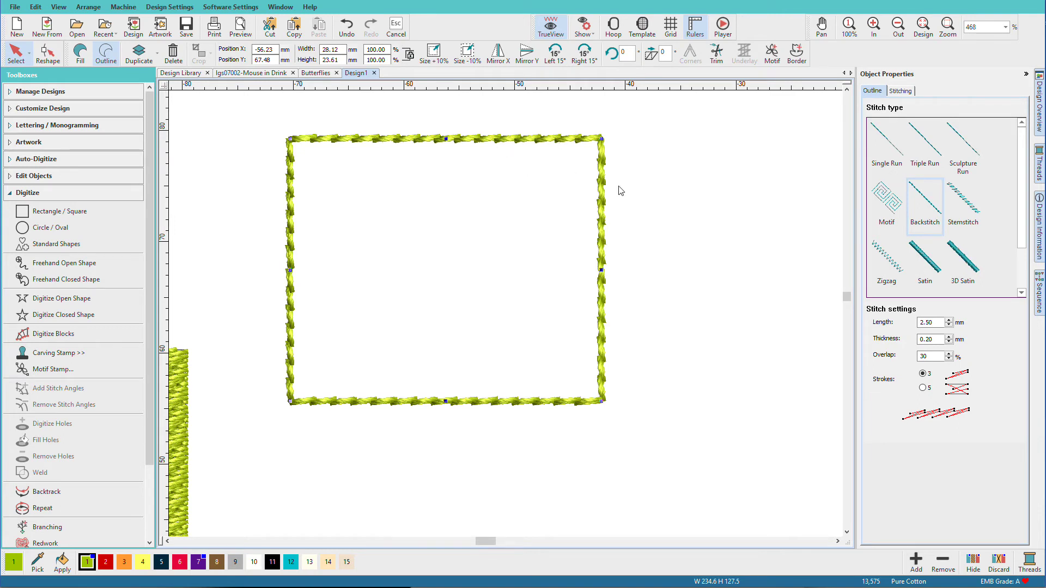
click(892, 267)
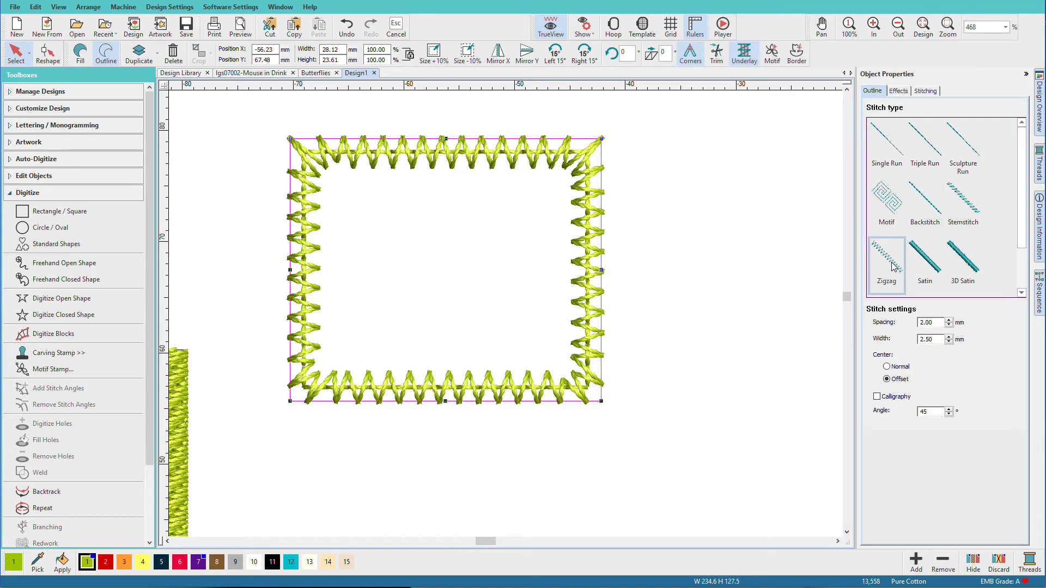
click(926, 266)
click(976, 266)
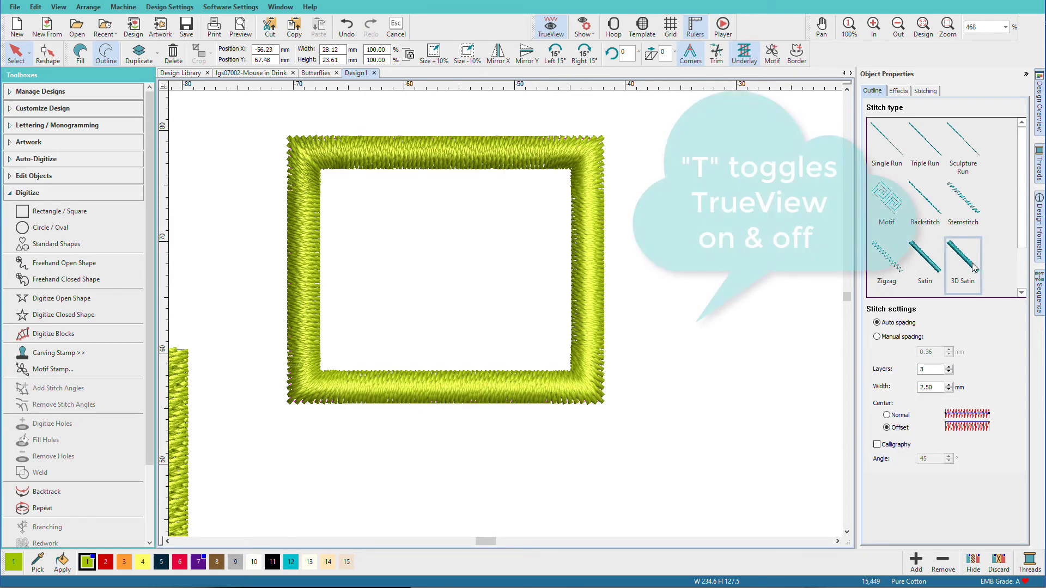
key(t)
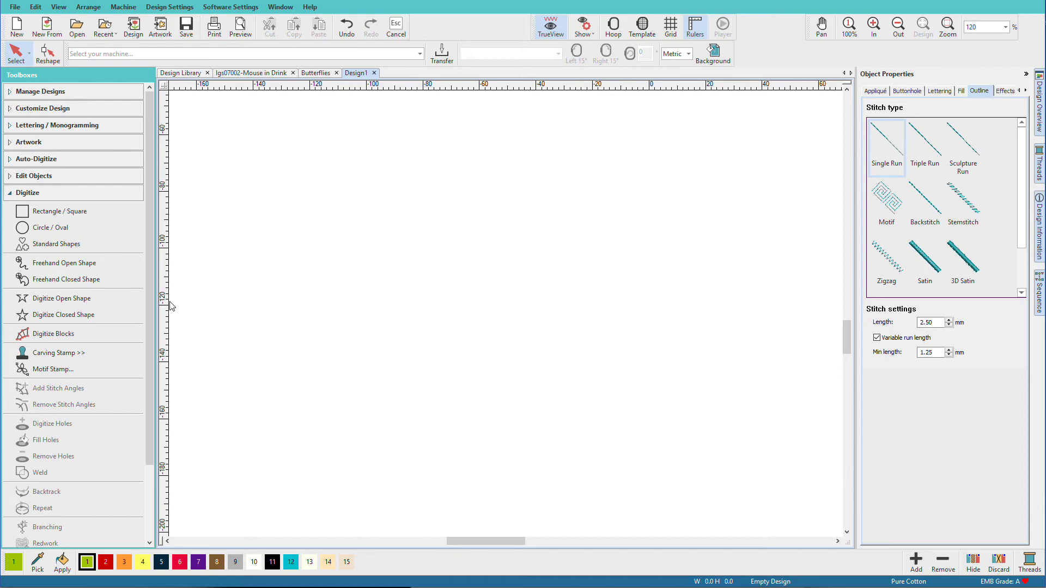
- Draw a loopy freehand open squiggle line in single-run stitching
click(115, 265)
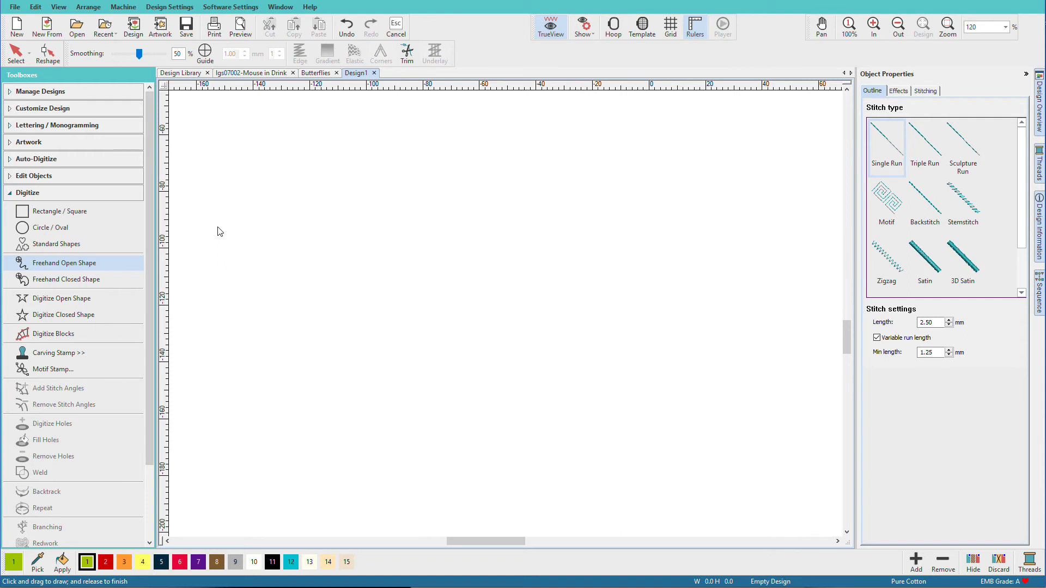
mouse_move(218, 228)
mouse_down()
mouse_move(255, 213)
mouse_move(263, 225)
mouse_move(246, 263)
mouse_move(266, 262)
mouse_move(291, 235)
mouse_move(300, 276)
mouse_move(336, 239)
mouse_move(312, 216)
mouse_move(308, 196)
mouse_move(332, 193)
mouse_move(340, 224)
mouse_move(381, 202)
mouse_move(370, 230)
mouse_move(438, 225)
mouse_move(422, 240)
mouse_move(454, 231)
mouse_move(426, 245)
mouse_move(480, 230)
mouse_move(447, 249)
mouse_move(517, 231)
mouse_move(496, 252)
mouse_up()
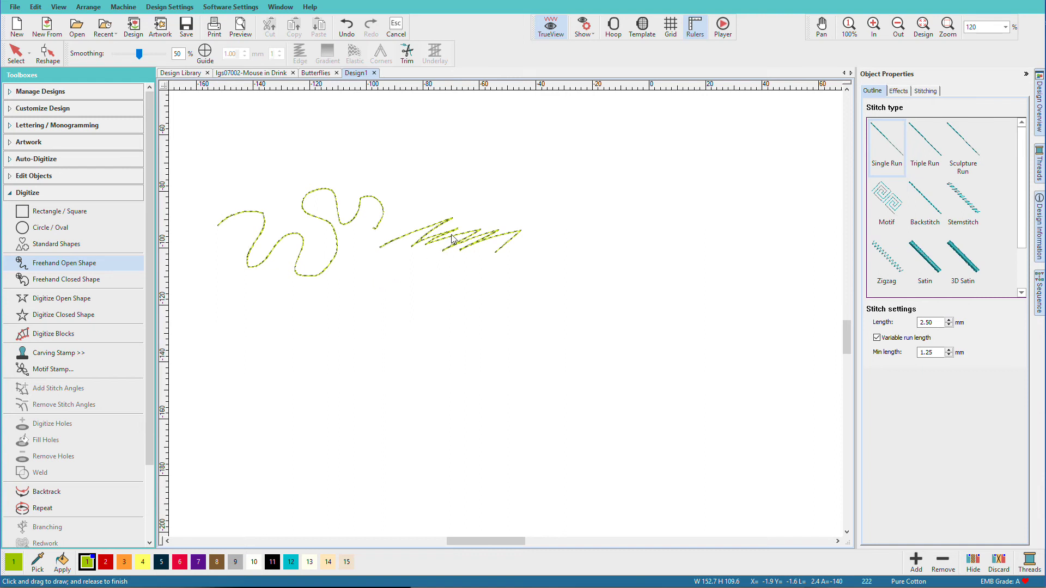
- Backstitch the zigzag line and stitch the squiggle as a chain of Single Motifs Circle01 motifs
key(Escape)
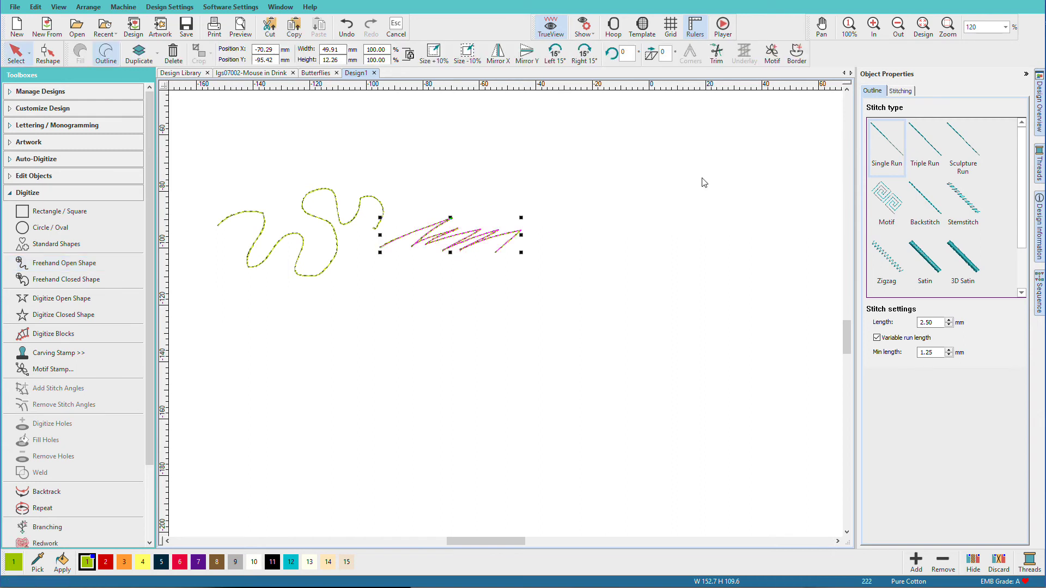
click(918, 201)
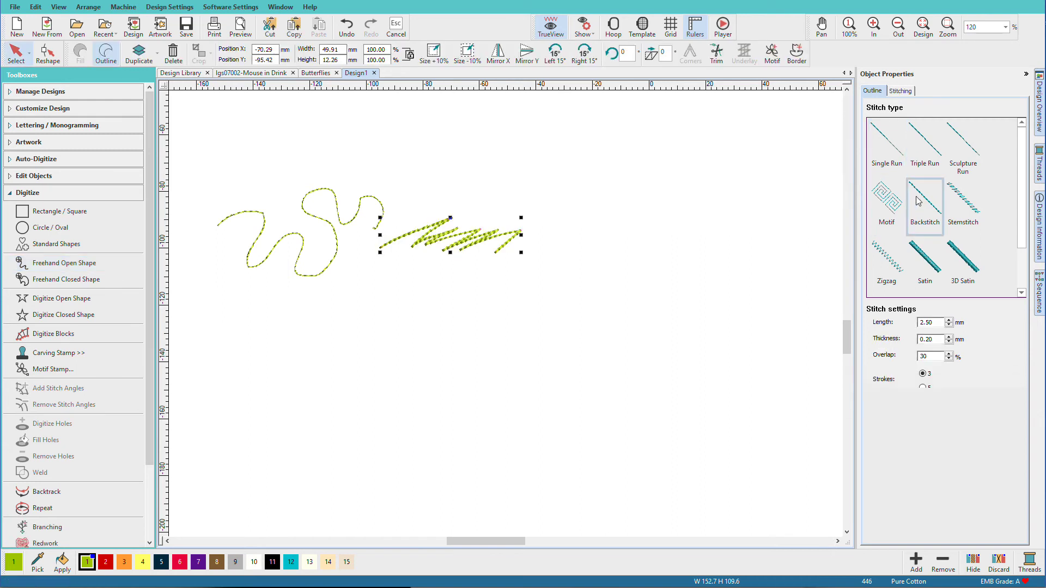
click(364, 205)
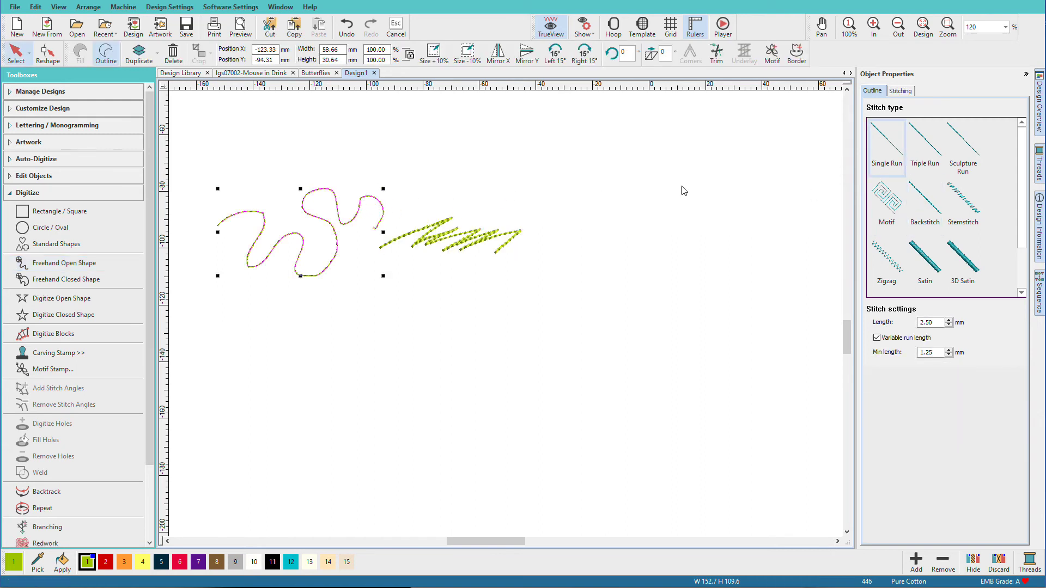
click(886, 201)
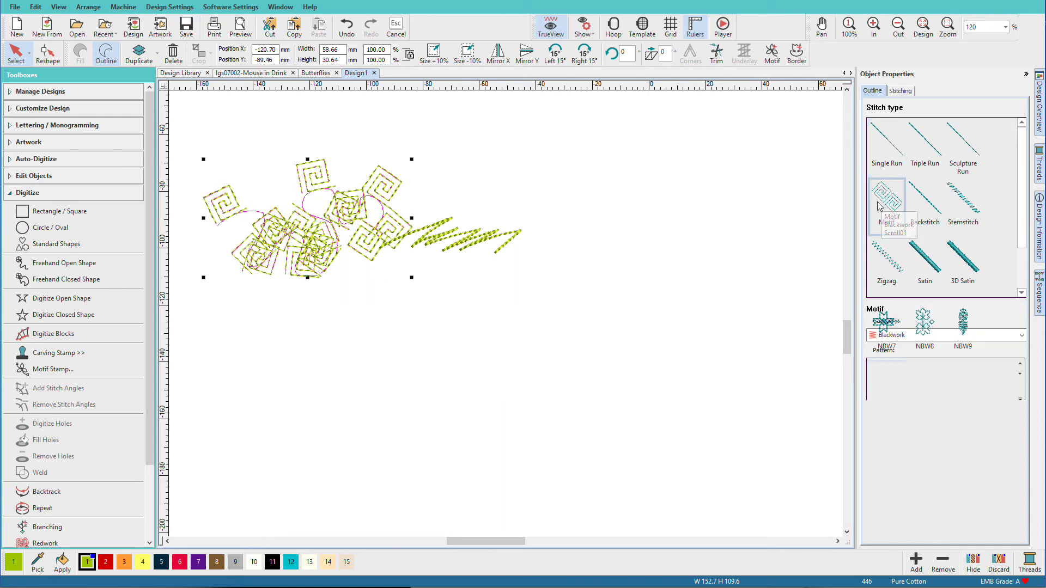
click(1017, 338)
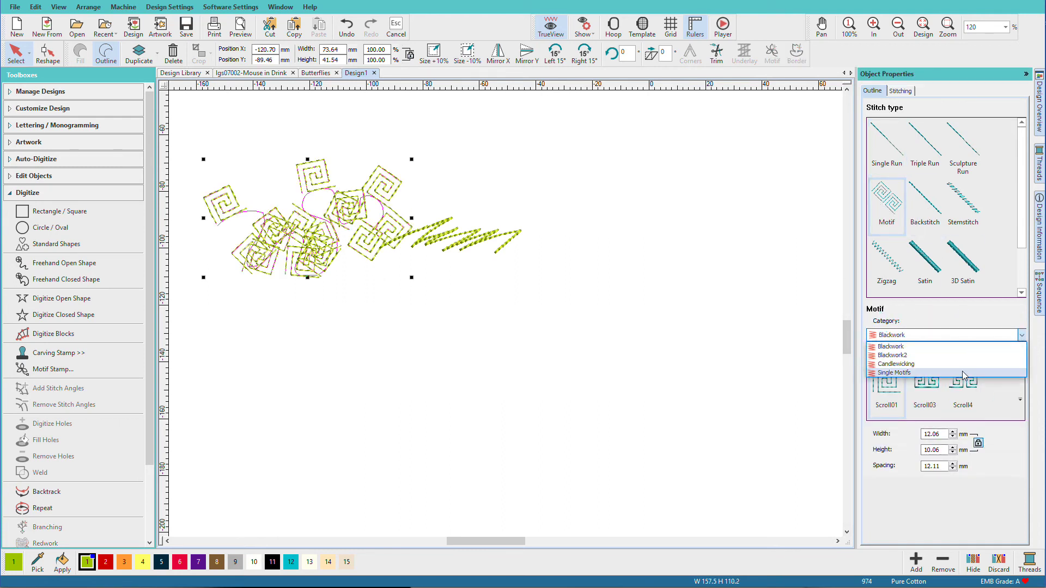
click(910, 373)
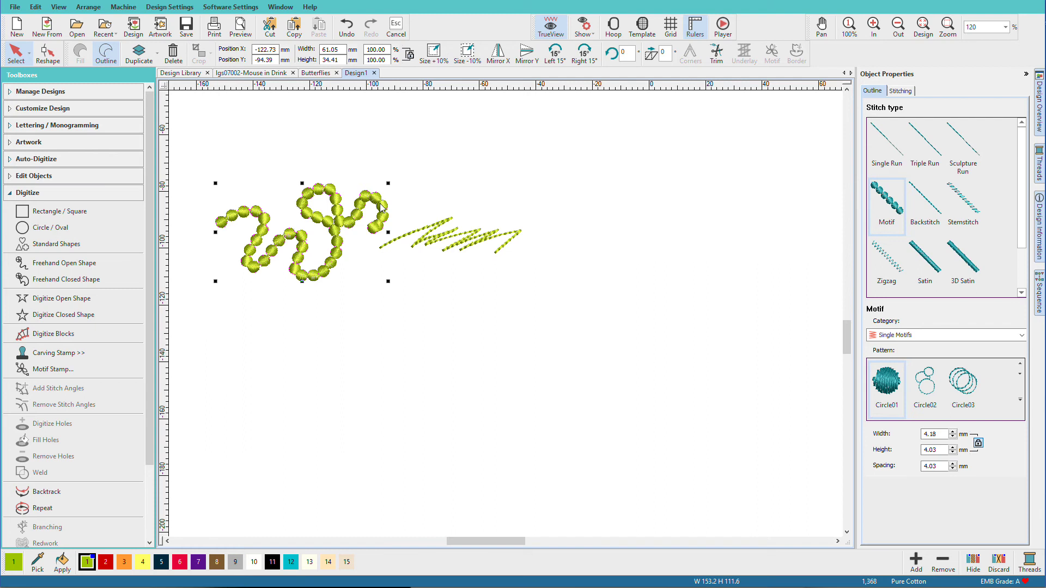
click(124, 282)
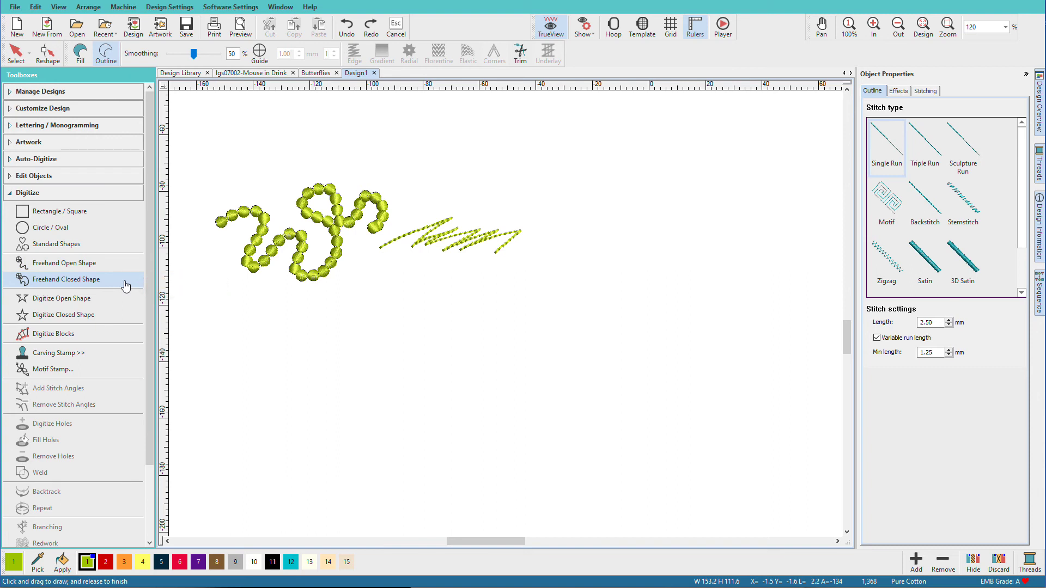
- Draw a wavy freehand closed shape below the squiggle and restyle it as an outline-only single-run border
click(82, 61)
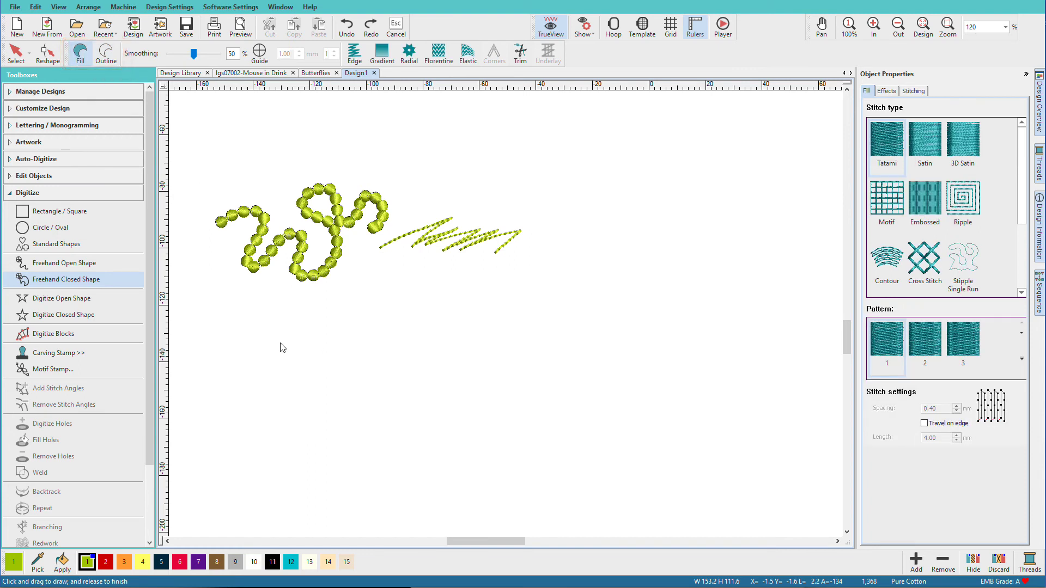
mouse_move(280, 344)
mouse_down()
mouse_move(302, 327)
mouse_move(331, 338)
mouse_move(339, 380)
mouse_move(389, 385)
mouse_move(347, 417)
mouse_move(313, 410)
mouse_move(306, 361)
mouse_move(247, 378)
mouse_move(221, 305)
mouse_move(174, 313)
mouse_move(167, 347)
mouse_move(193, 384)
mouse_up()
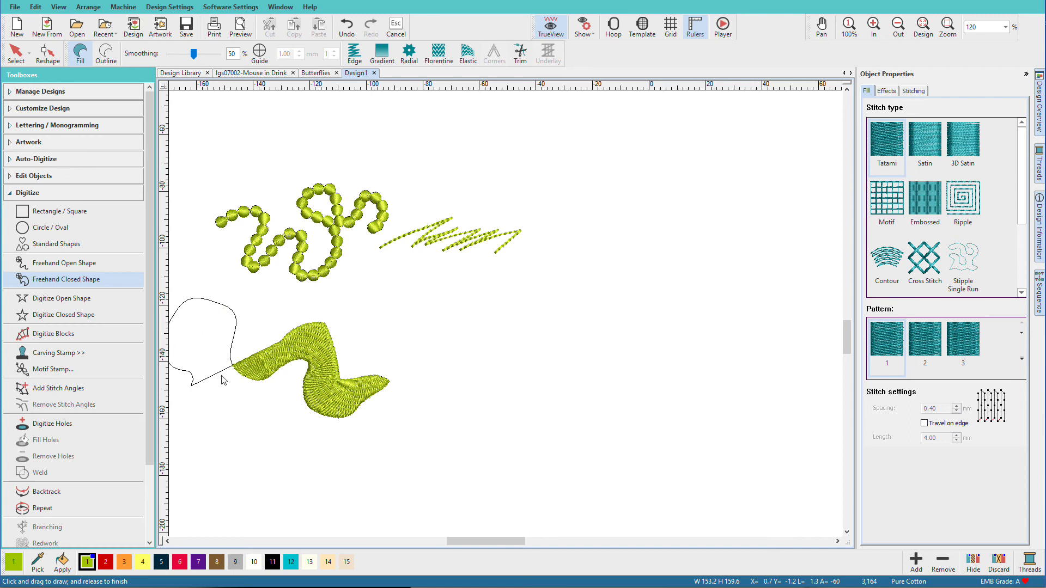
key(Escape)
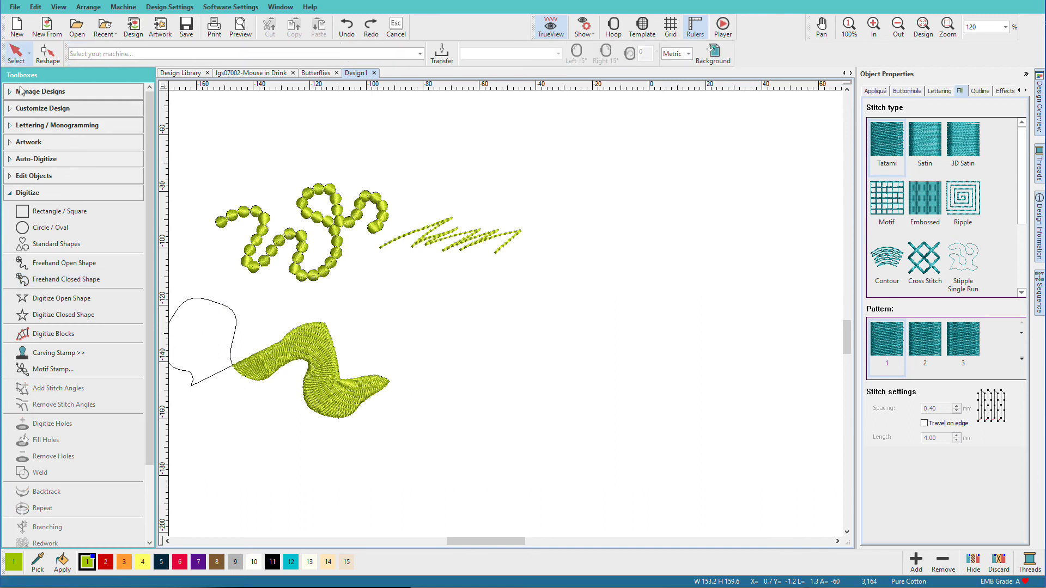
click(288, 351)
click(106, 55)
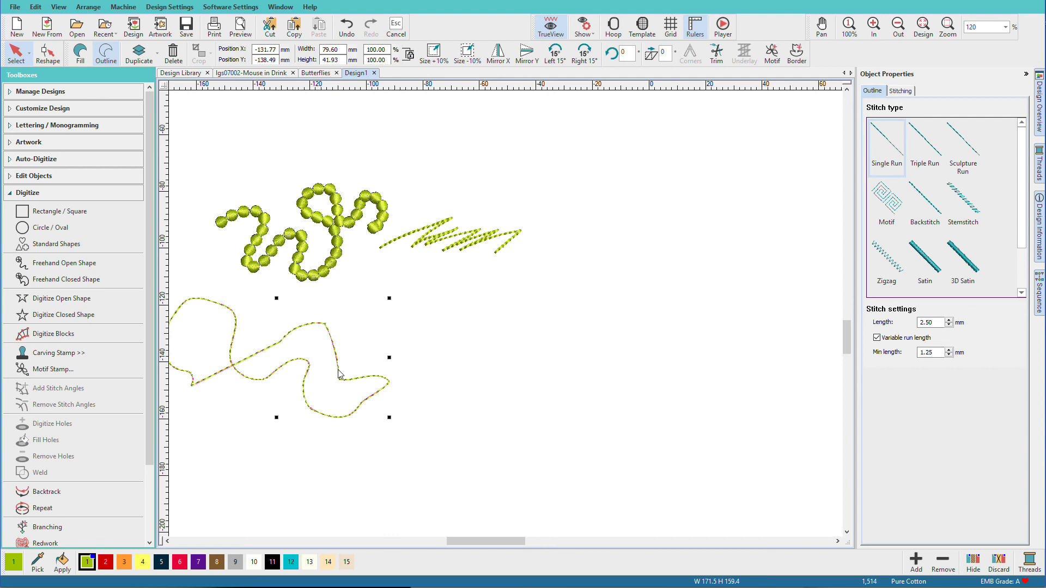
- Draw a second wavy filled closed shape right of the outline and give it embossed Patch1 fill stitching
click(126, 279)
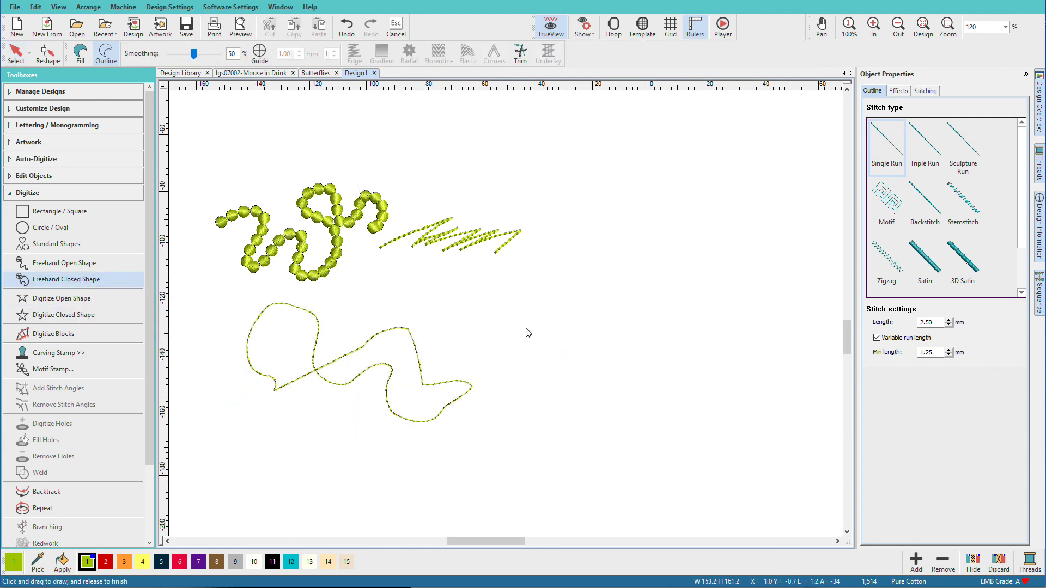
click(80, 54)
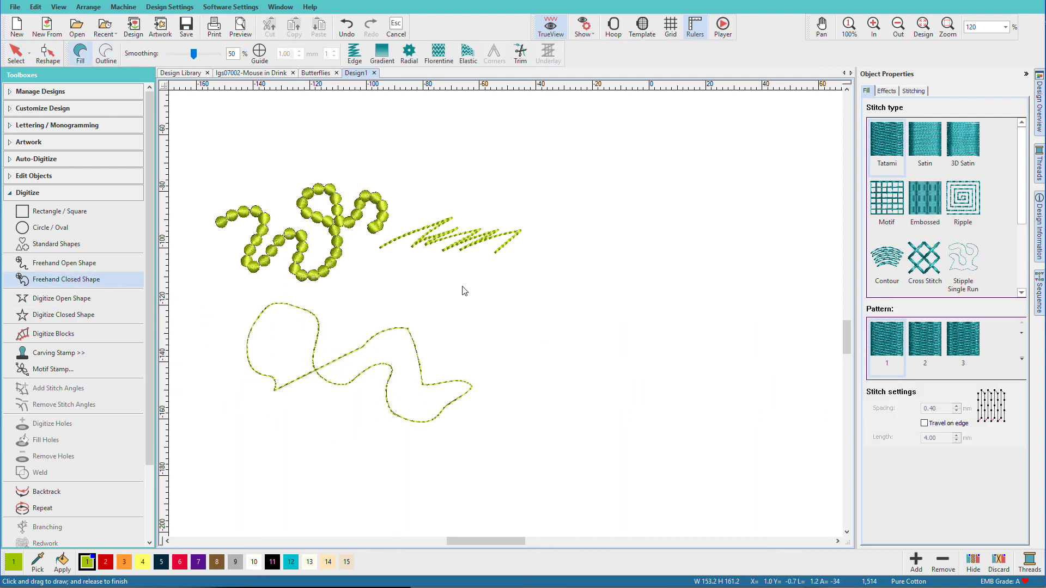
mouse_move(476, 299)
mouse_down()
mouse_move(510, 304)
mouse_move(539, 289)
mouse_move(552, 308)
mouse_move(579, 299)
mouse_move(631, 311)
mouse_move(637, 332)
mouse_move(621, 365)
mouse_move(577, 336)
mouse_move(542, 363)
mouse_move(518, 340)
mouse_move(441, 322)
mouse_move(422, 290)
mouse_move(419, 278)
mouse_move(449, 307)
mouse_move(450, 269)
mouse_move(459, 291)
mouse_move(469, 256)
mouse_move(468, 275)
mouse_move(495, 253)
mouse_move(481, 266)
mouse_move(509, 262)
mouse_up()
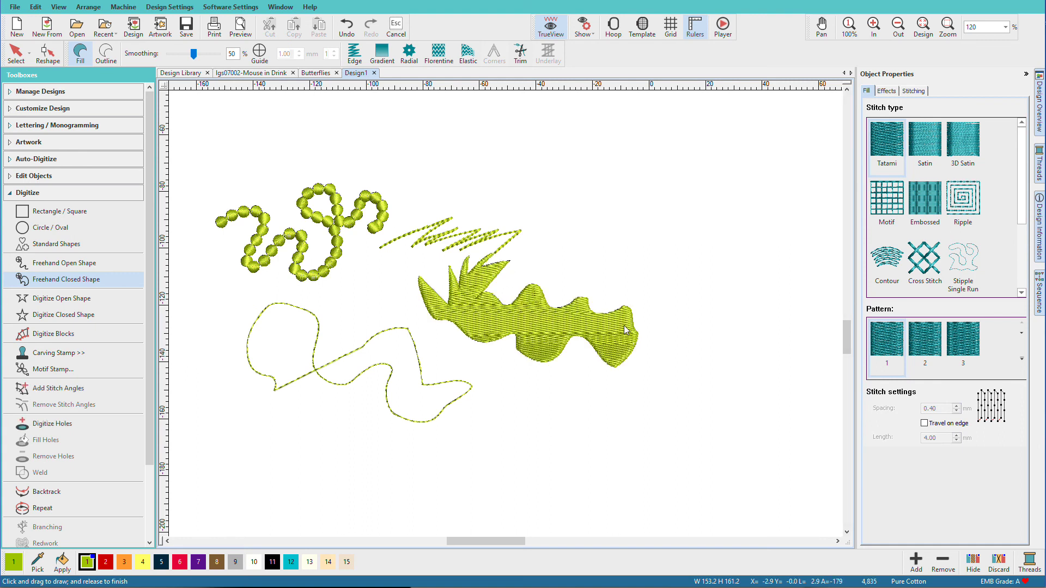
key(Escape)
click(925, 199)
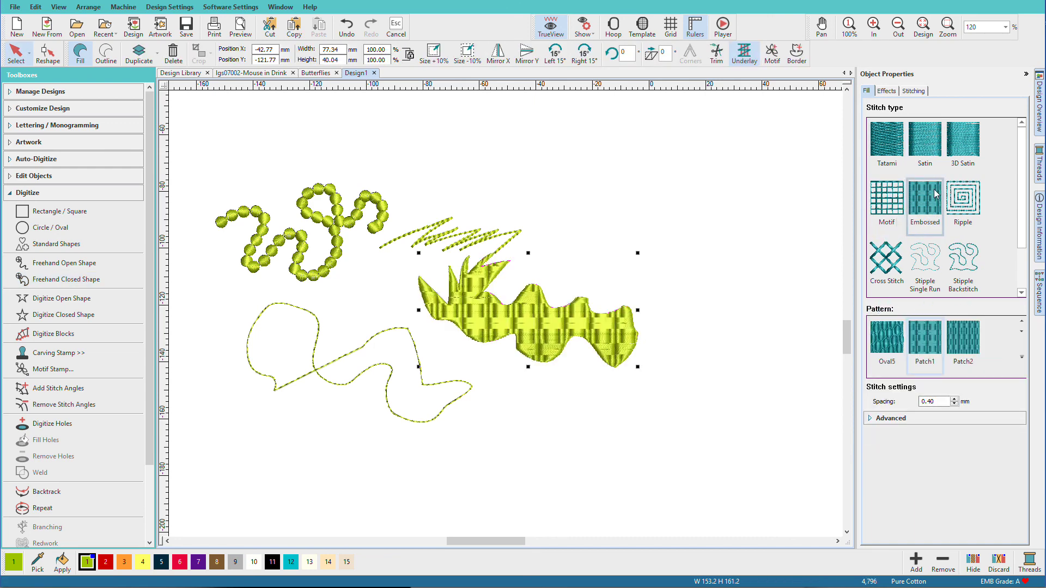